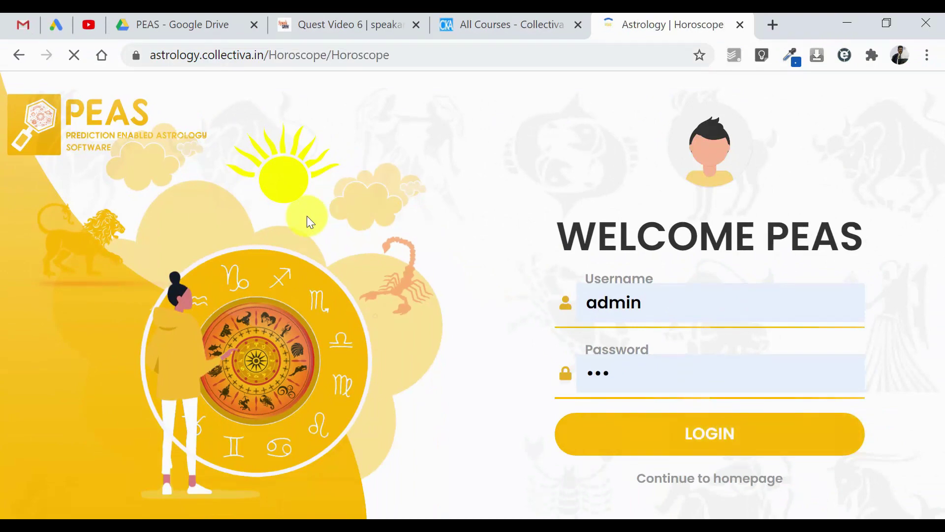
Dismiss the password breach warning and open the astrology chart details of the first record in the horoscope list
scroll(583, 308, down, 2)
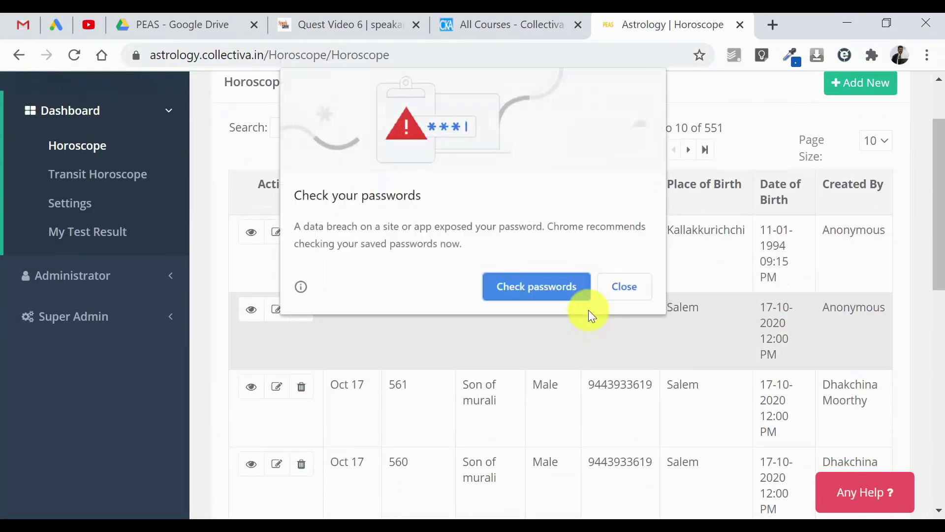
click(629, 287)
click(669, 251)
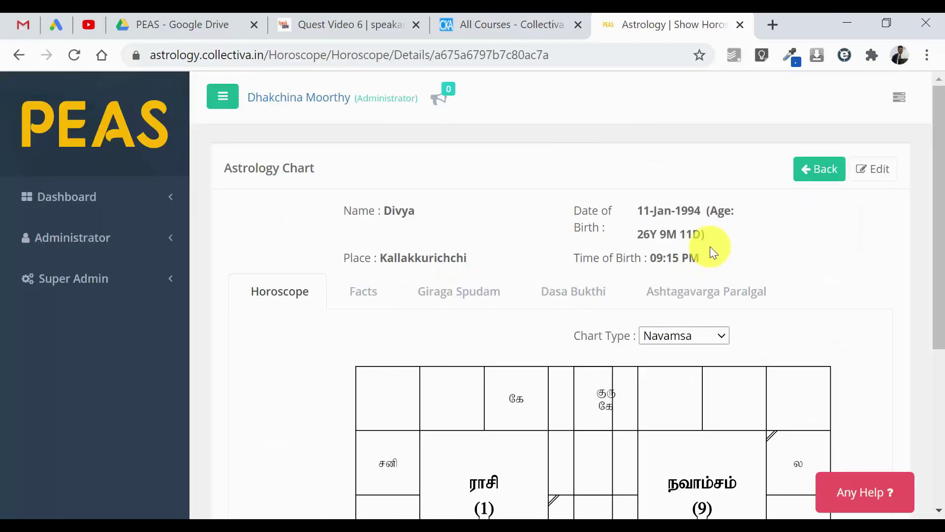
key(ctrl+minus)
key(ctrl+minus)
key(ctrl+minus)
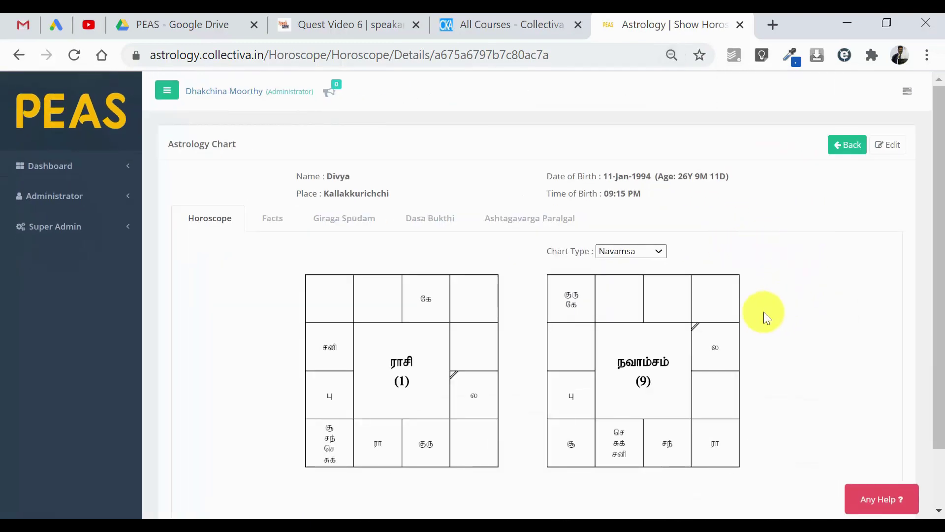
Open the details of சனி (Saturn) in the ராசி chart and examine its star, pada and star lord
click(469, 296)
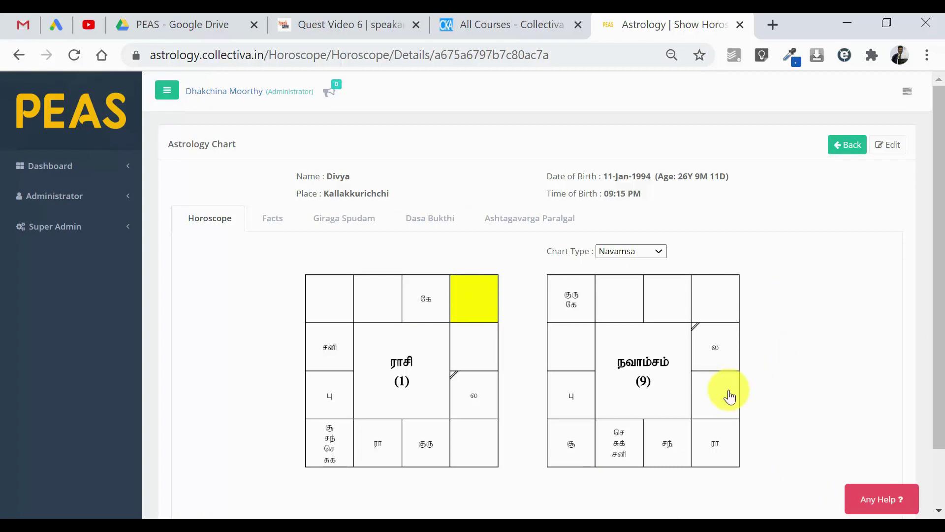
click(338, 368)
click(331, 348)
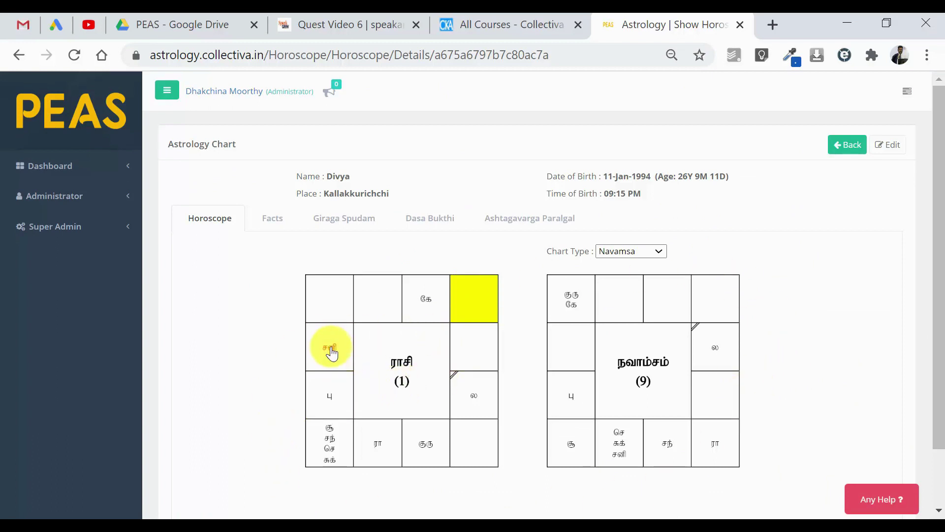
click(330, 350)
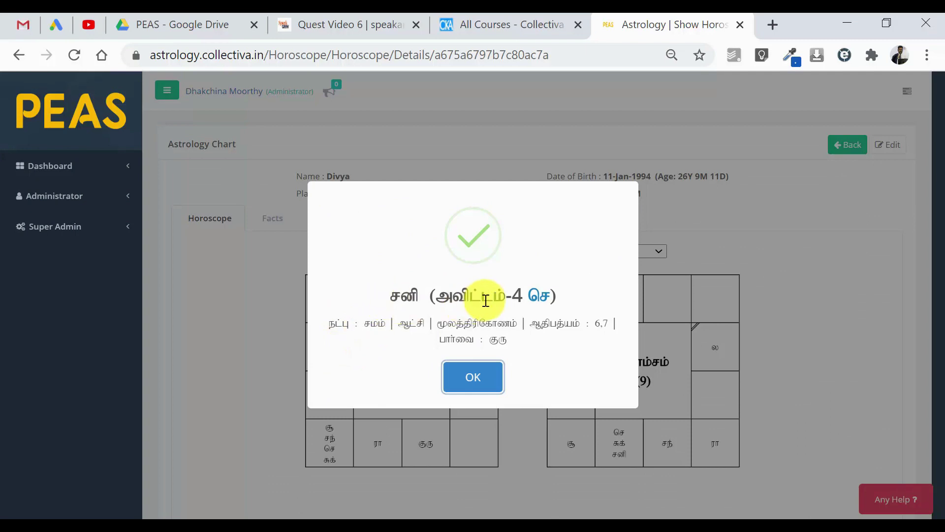
drag(437, 295, 517, 298)
click(579, 299)
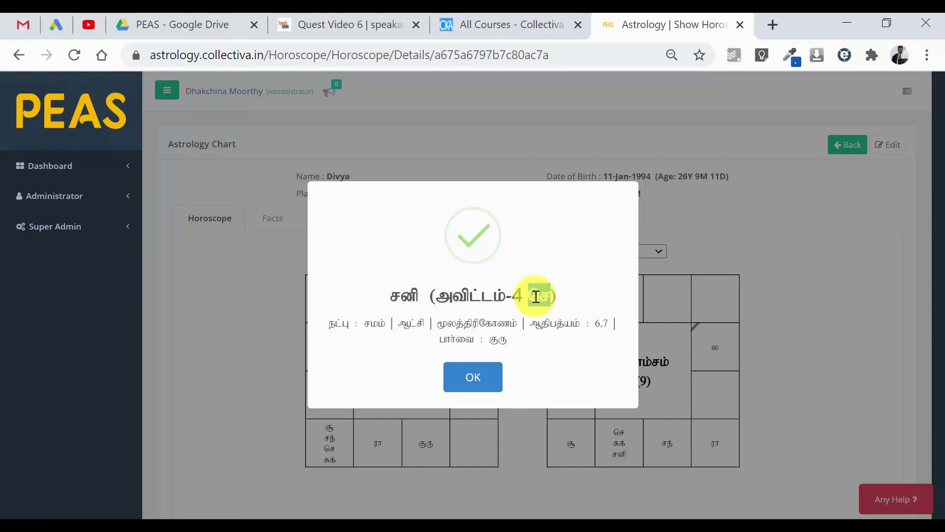
double_click(539, 294)
click(565, 305)
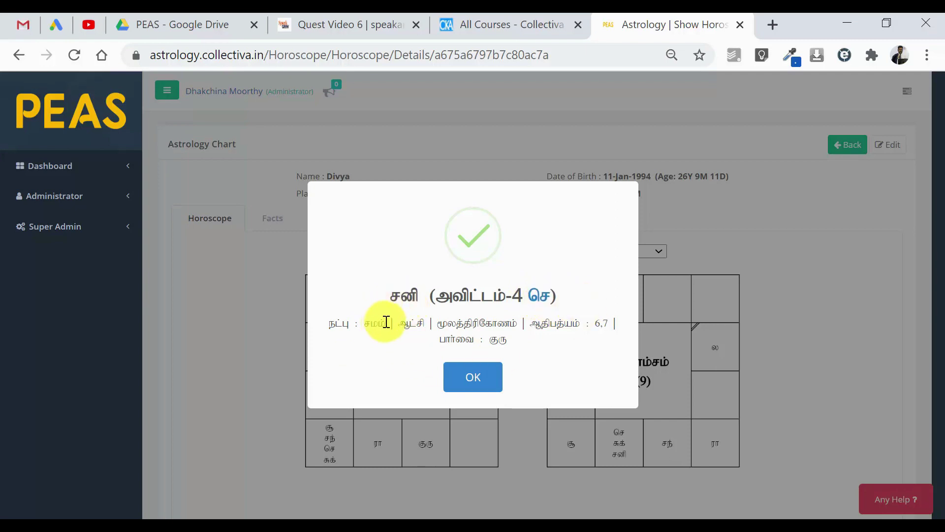
Examine the நட்பு, ஆட்சி, மூலத்திரிகோணம், ஆதிபத்யம் and பார்வை entries for சனி, and close its details
drag(387, 323, 329, 324)
drag(423, 323, 343, 329)
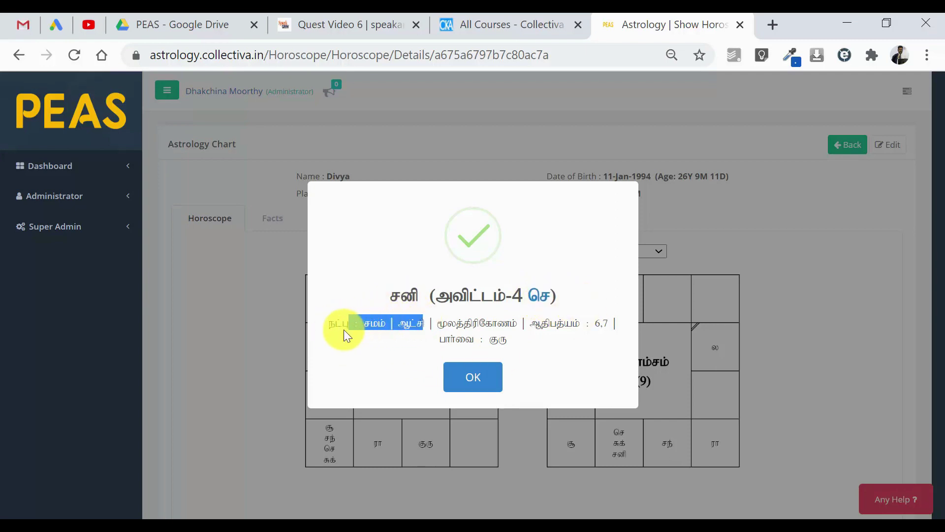
drag(518, 323, 437, 325)
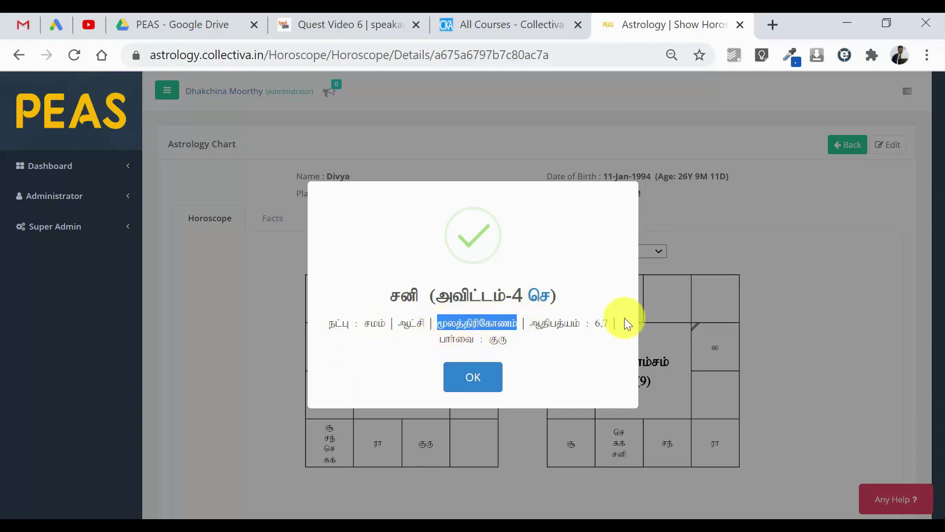
drag(606, 322, 598, 323)
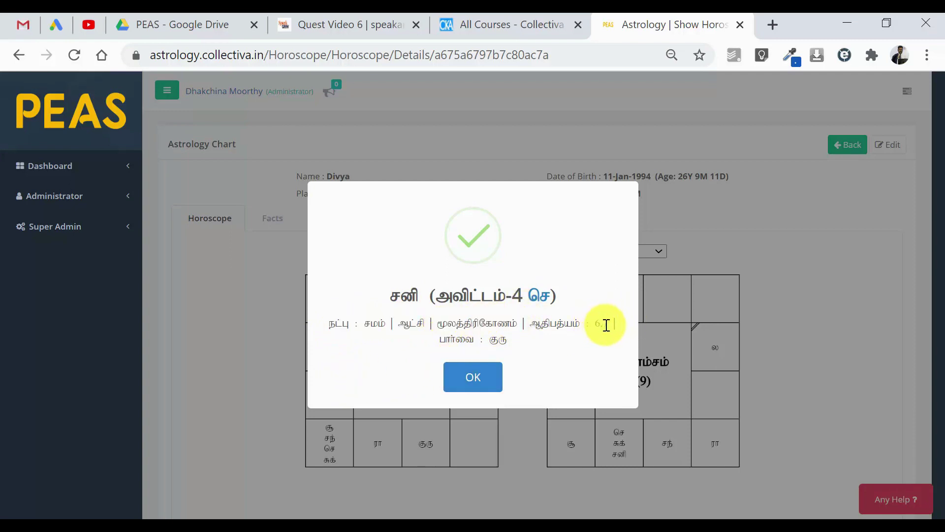
double_click(600, 323)
double_click(402, 296)
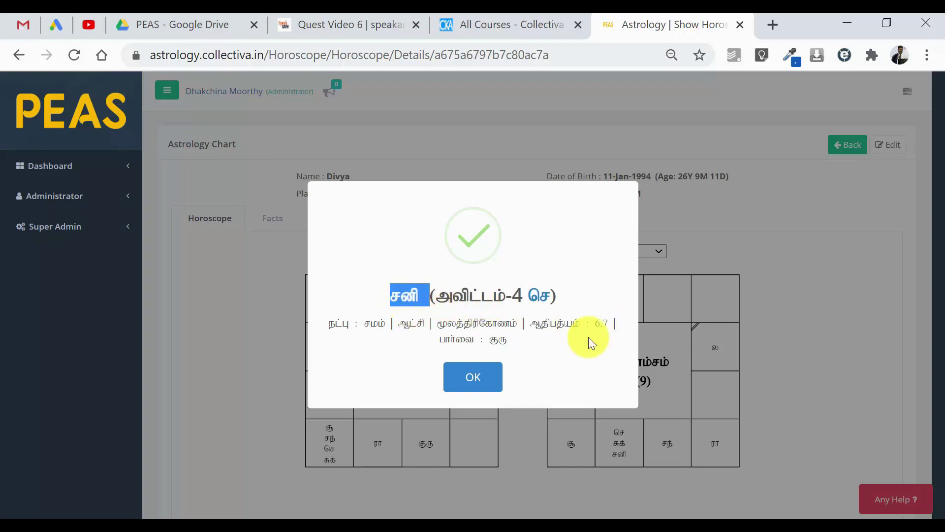
click(609, 322)
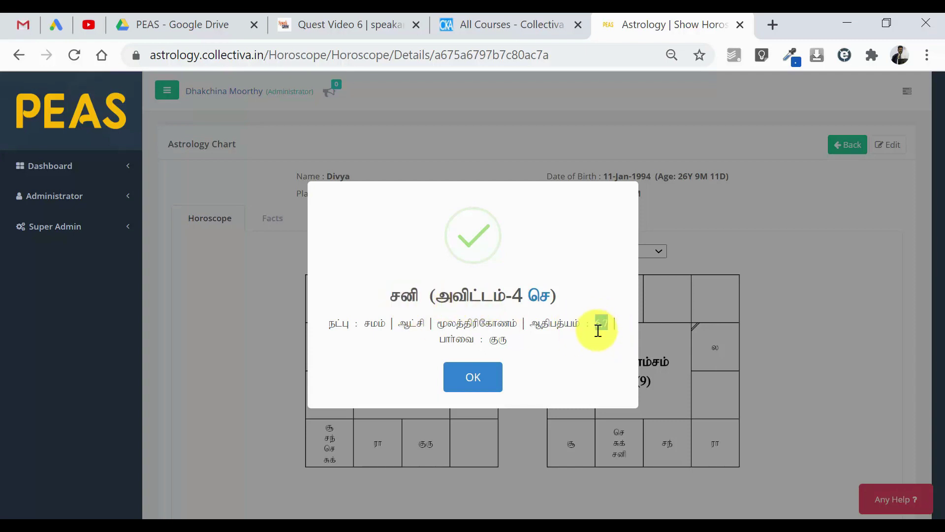
double_click(492, 340)
click(555, 359)
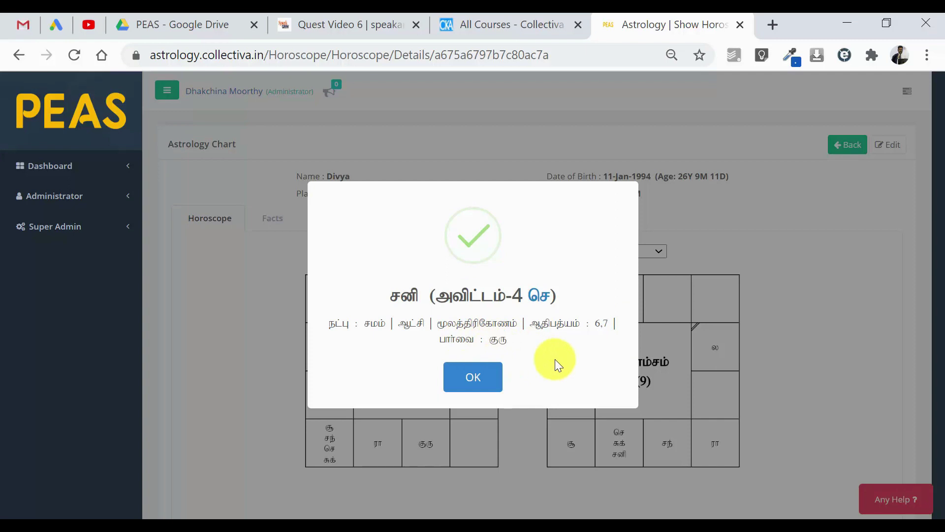
click(472, 376)
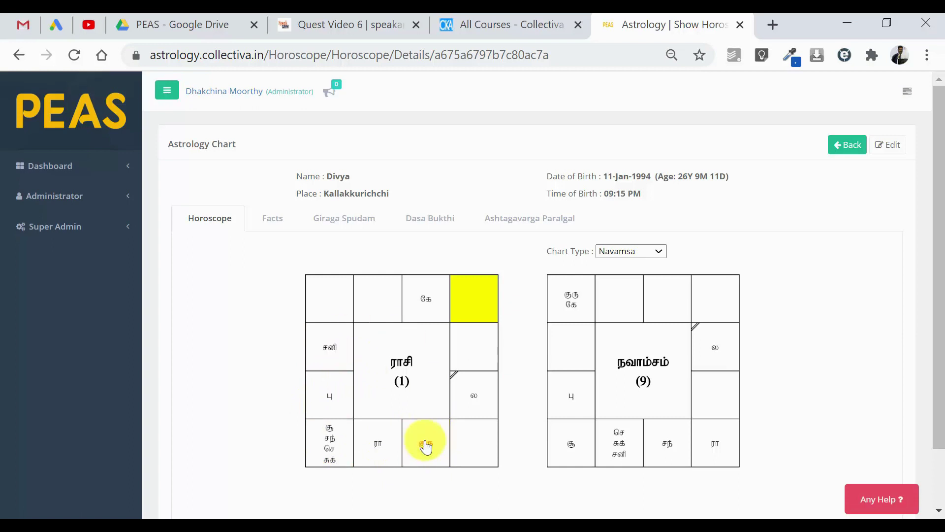
Open the details of குரு (Jupiter) in the ராசி chart and examine its star, pada and star lord
click(441, 440)
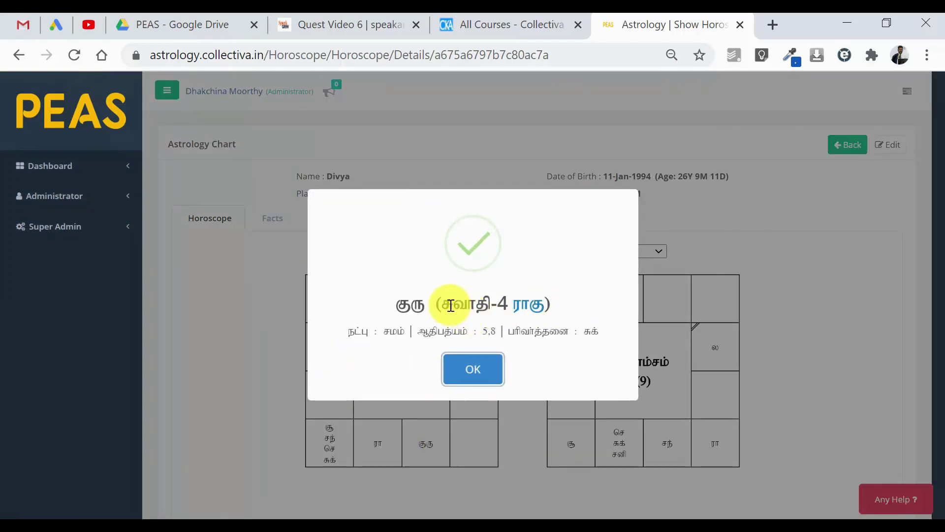
drag(451, 309, 511, 309)
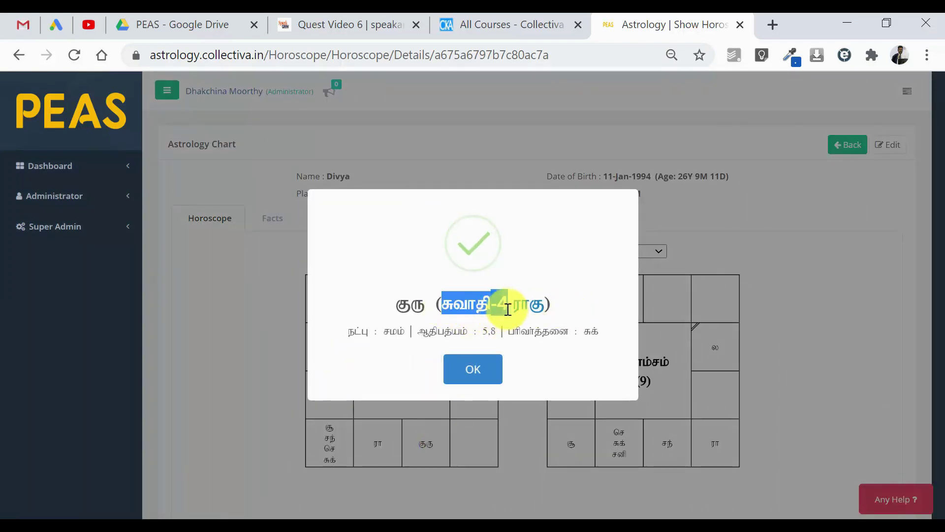
double_click(534, 310)
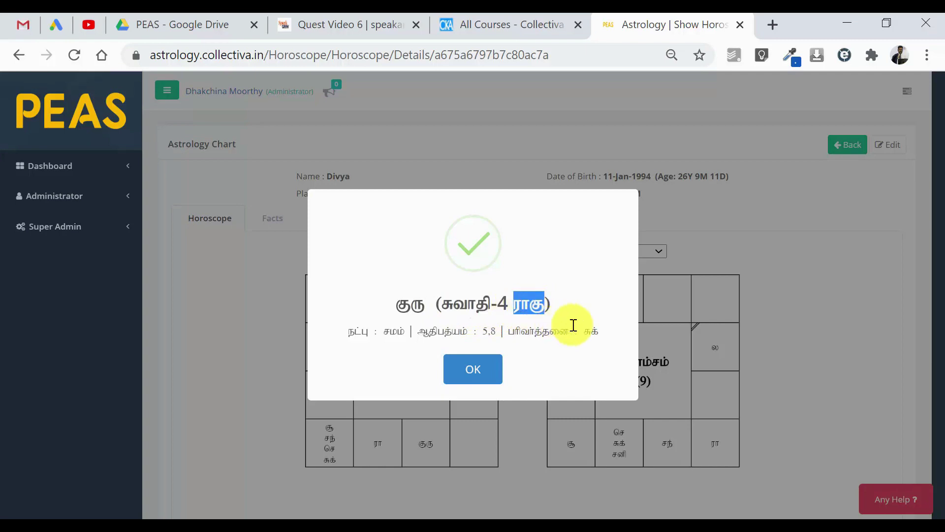
click(547, 362)
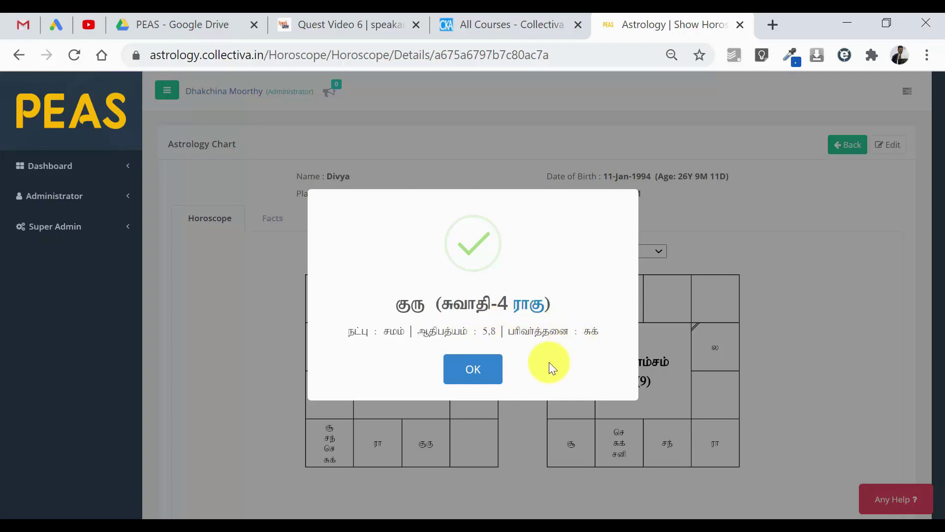
Examine the நட்பு, ஆதிபத்யம் and பரிவர்த்தனை entries for குரு, and close its details
double_click(394, 331)
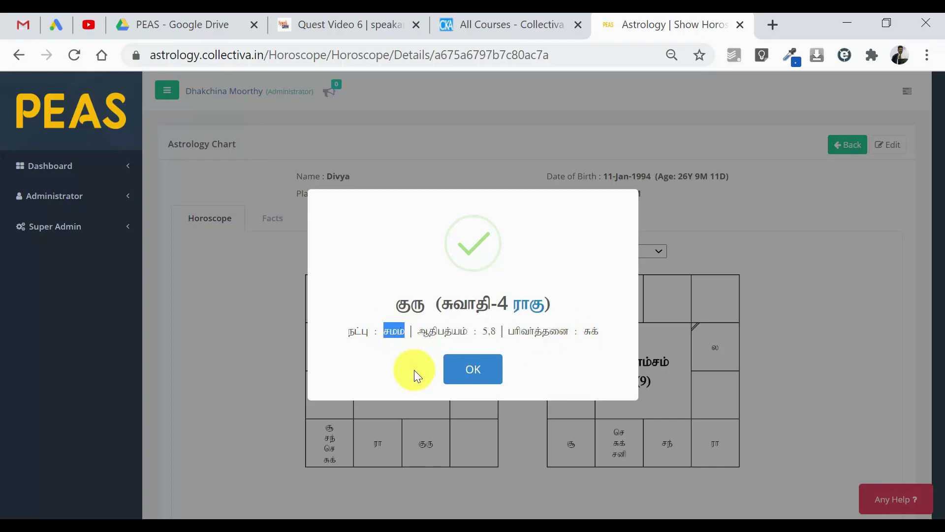
double_click(491, 330)
click(487, 332)
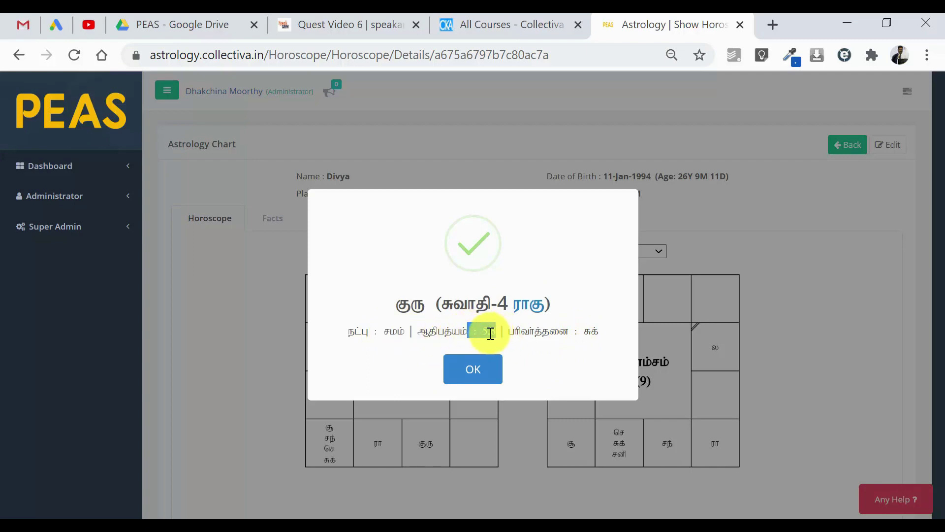
double_click(490, 331)
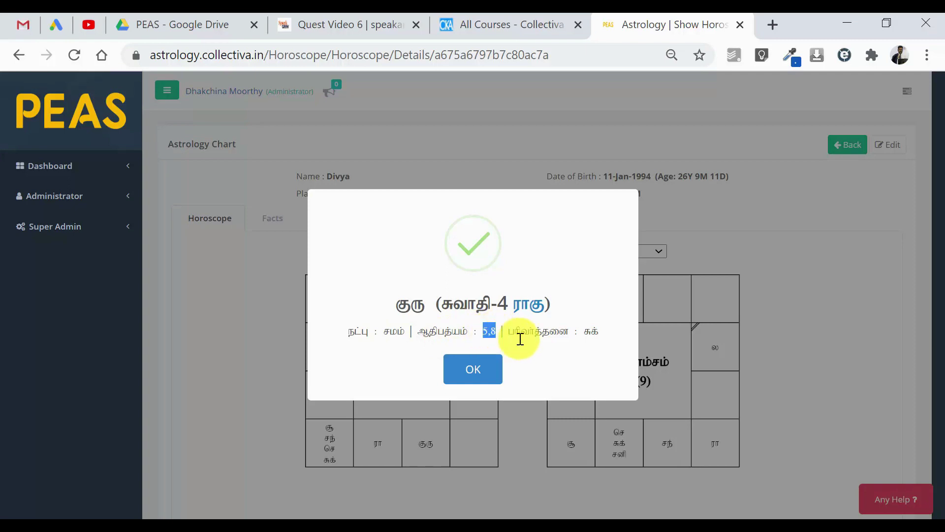
click(571, 348)
drag(603, 330, 582, 335)
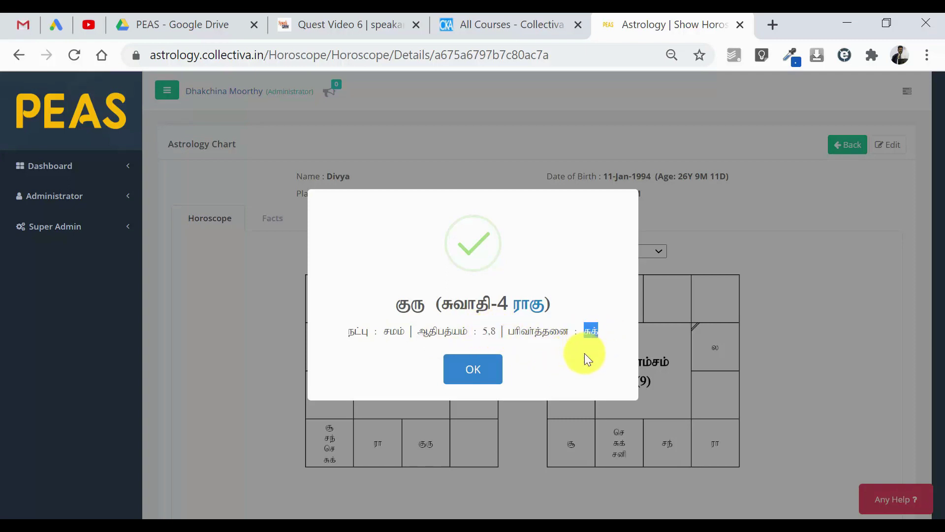
click(486, 373)
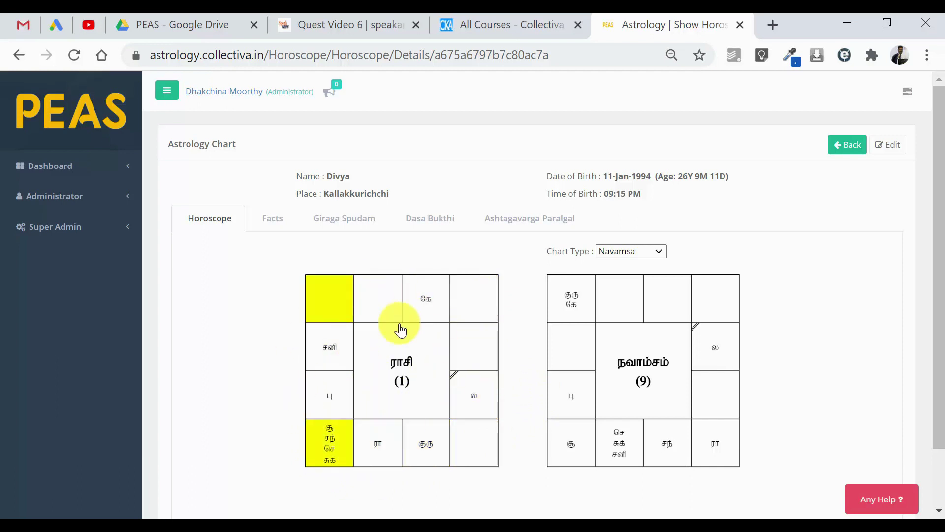
View the details of the four planets sharing one house in the ராசி chart: சூ, சந், செ and சுக்
click(330, 429)
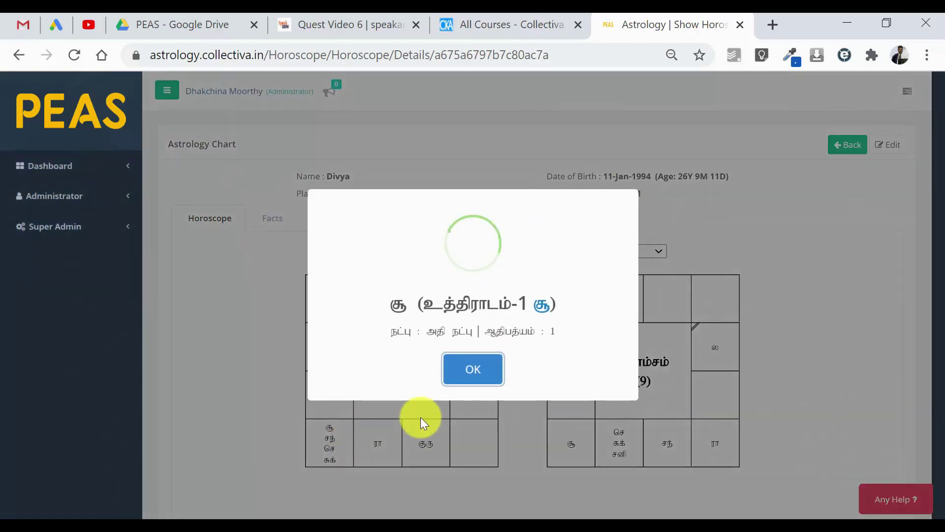
click(472, 370)
click(329, 437)
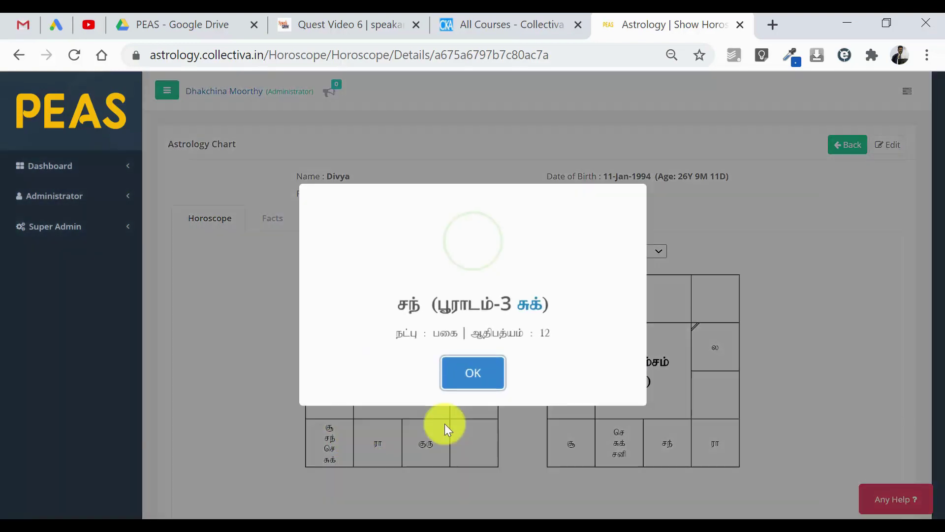
click(475, 371)
click(328, 448)
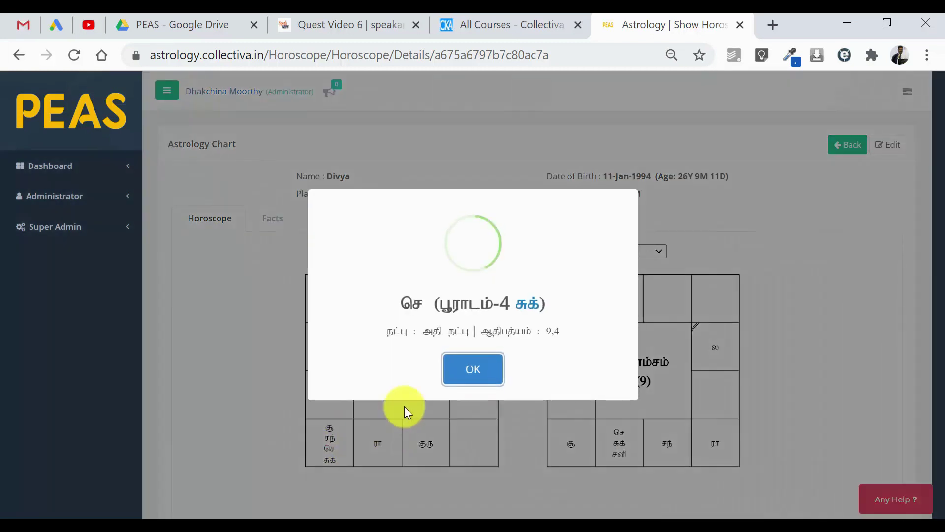
click(461, 377)
click(330, 459)
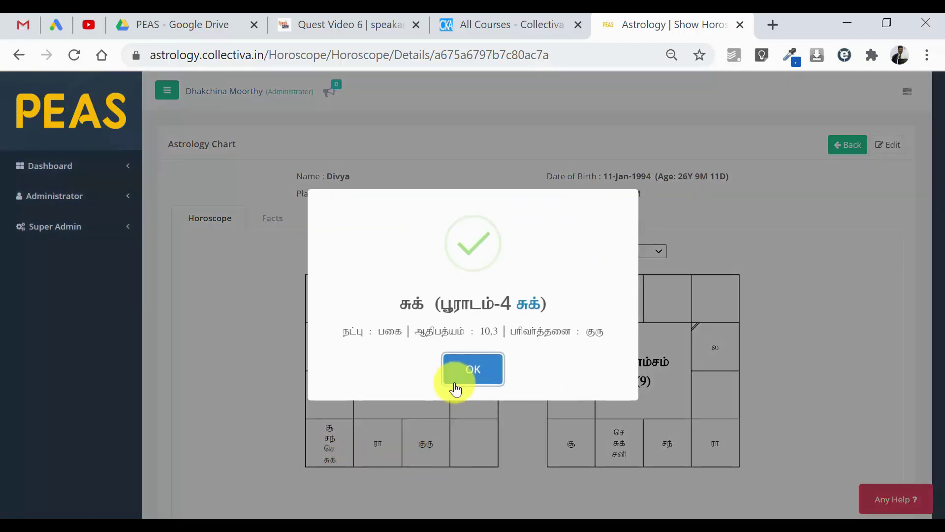
click(470, 369)
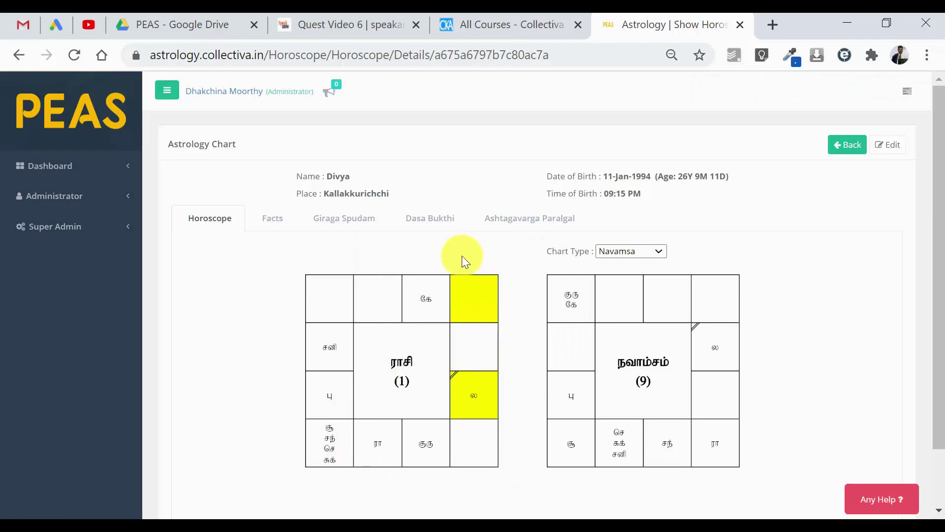
Open the Dasa Bukthi view and examine the house numbers for the சுக் dasa and its சனி, பு and கேது bukthis
click(429, 216)
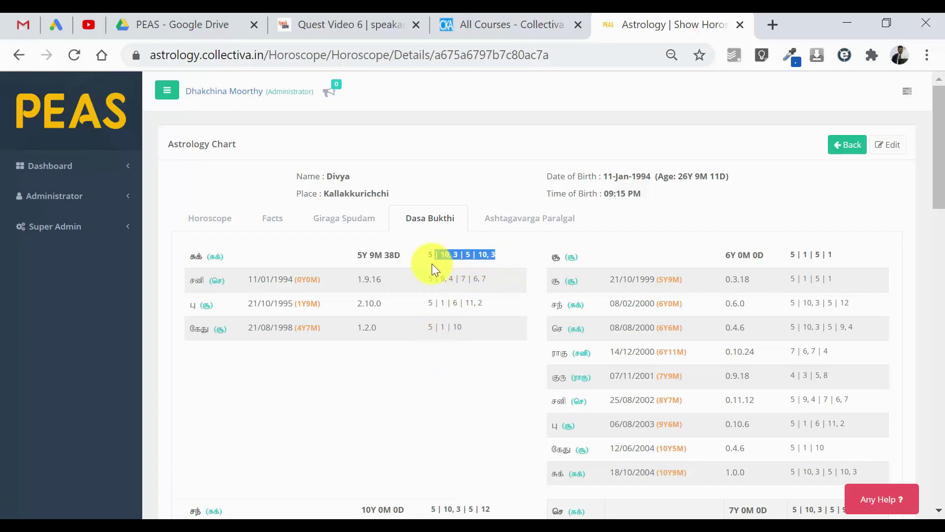
drag(429, 278, 506, 297)
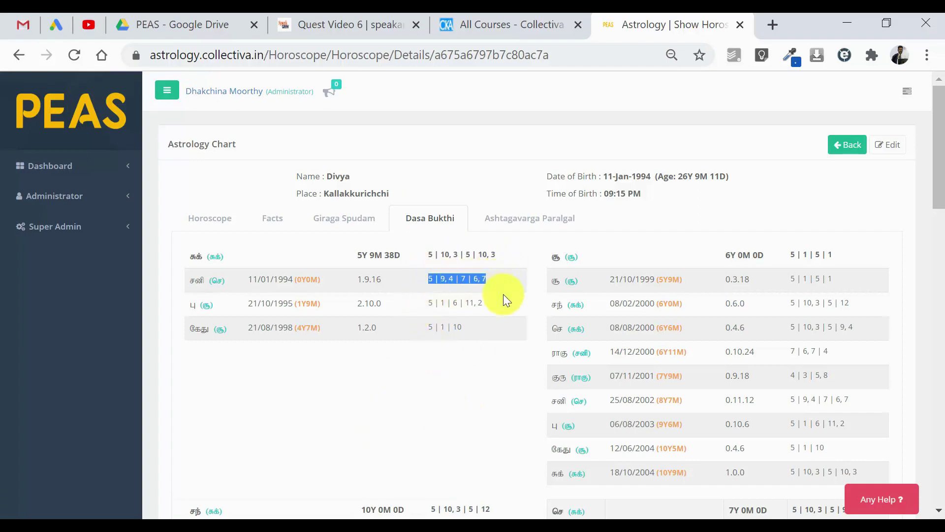
click(461, 306)
triple_click(461, 306)
click(468, 326)
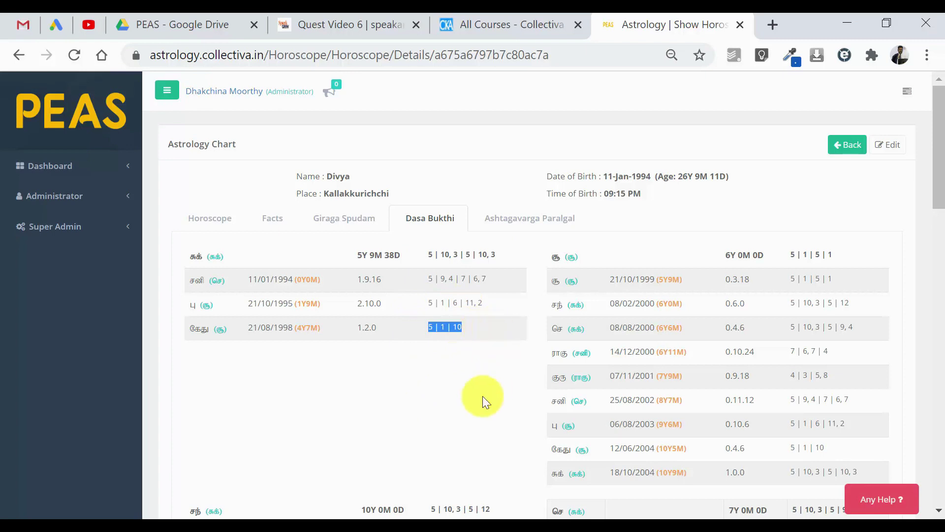
click(482, 395)
triple_click(453, 325)
triple_click(463, 302)
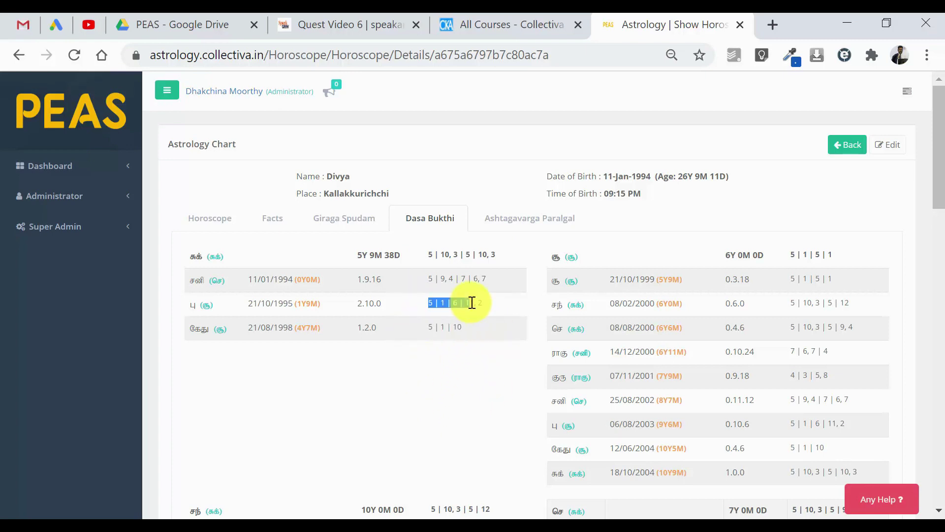
drag(500, 285, 421, 287)
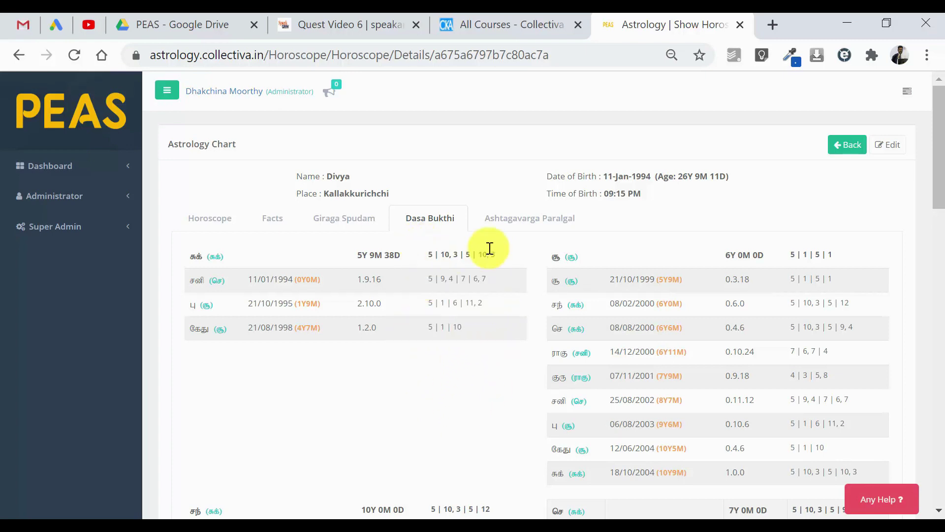
drag(489, 247, 506, 280)
click(500, 368)
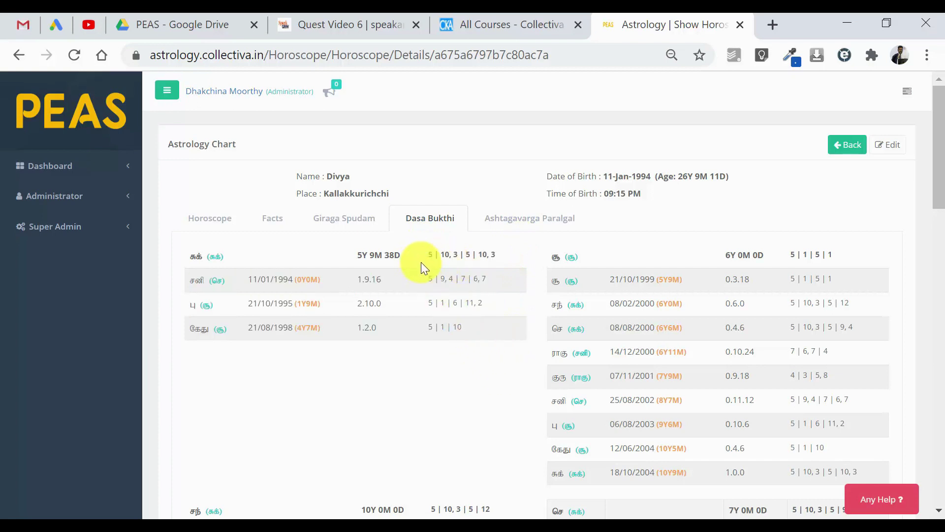
Highlight the house numbers of the சுக் dasa and its star lord, and examine the first two number groups
drag(426, 257, 500, 256)
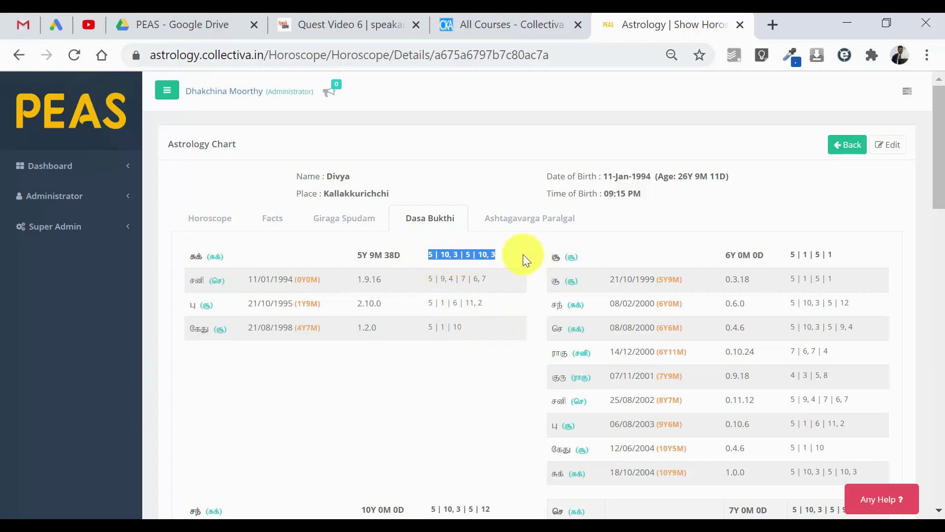
click(448, 269)
drag(435, 253, 503, 261)
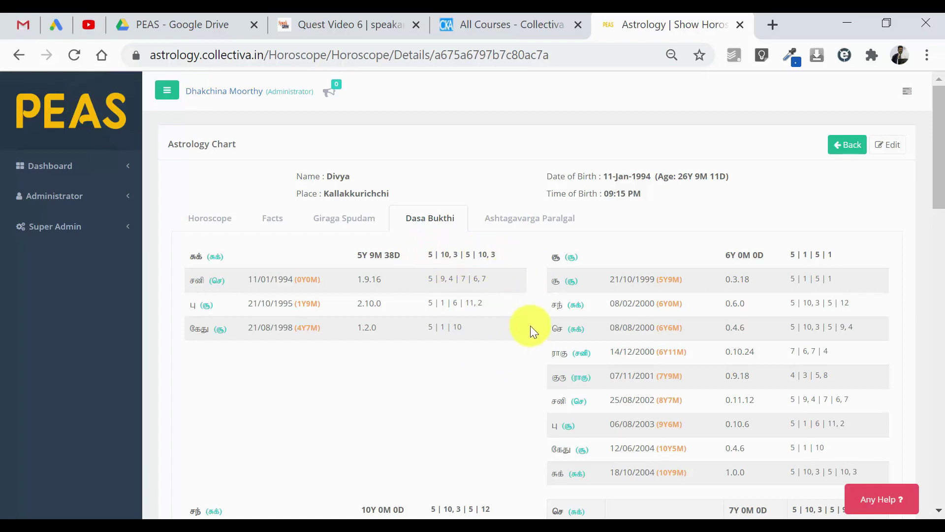
double_click(433, 255)
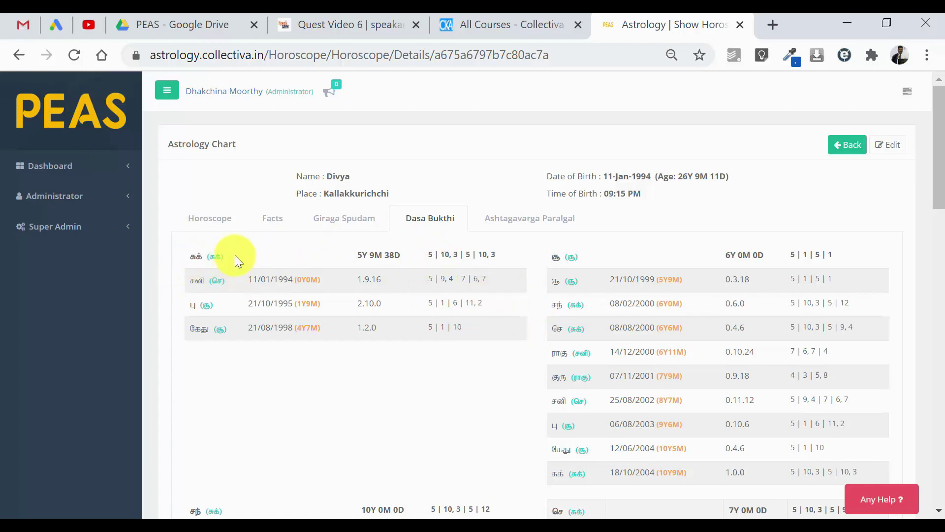
double_click(215, 255)
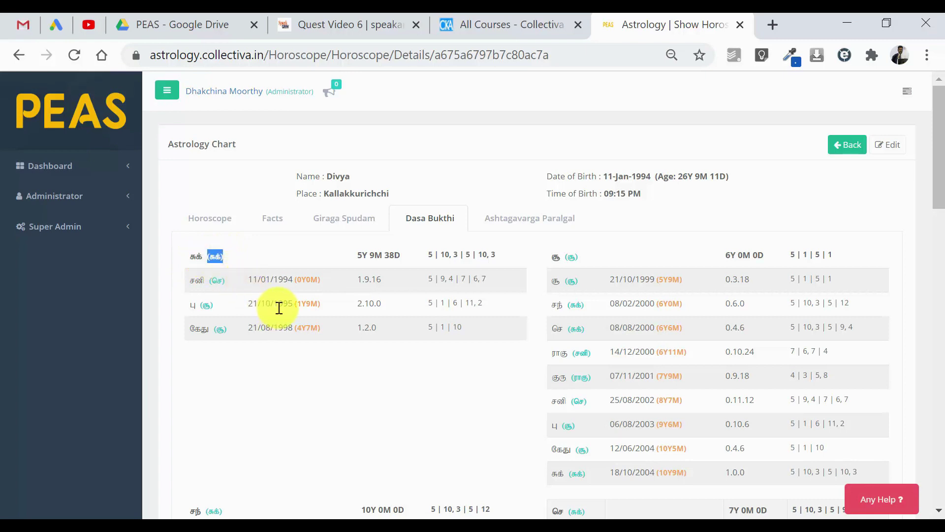
click(433, 258)
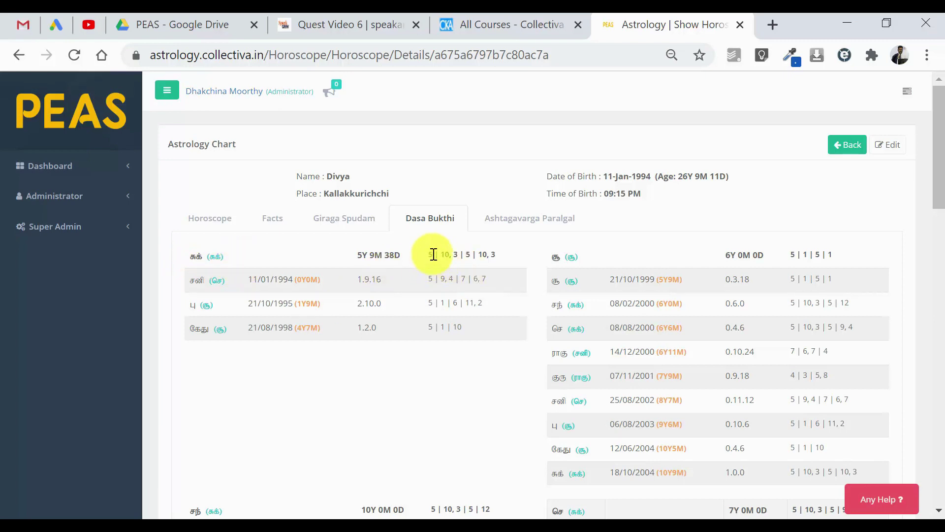
drag(433, 254, 426, 263)
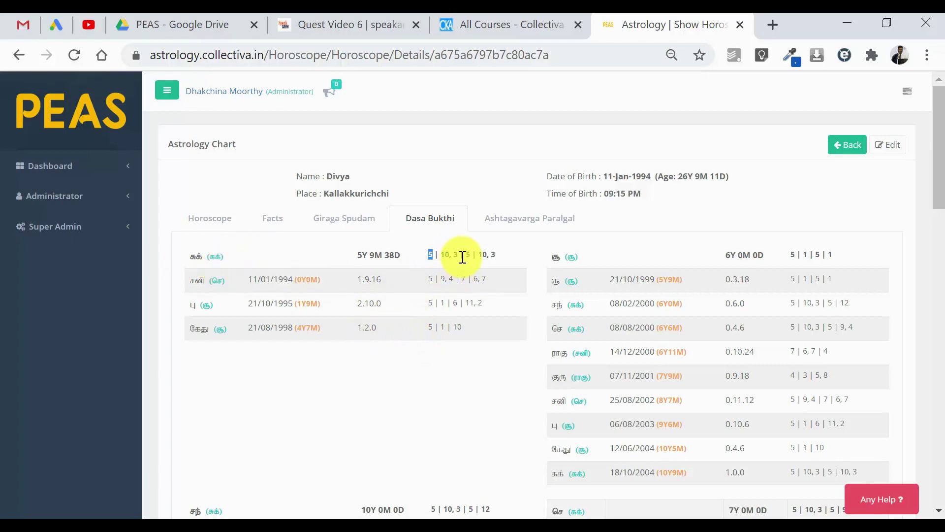
drag(441, 254, 458, 254)
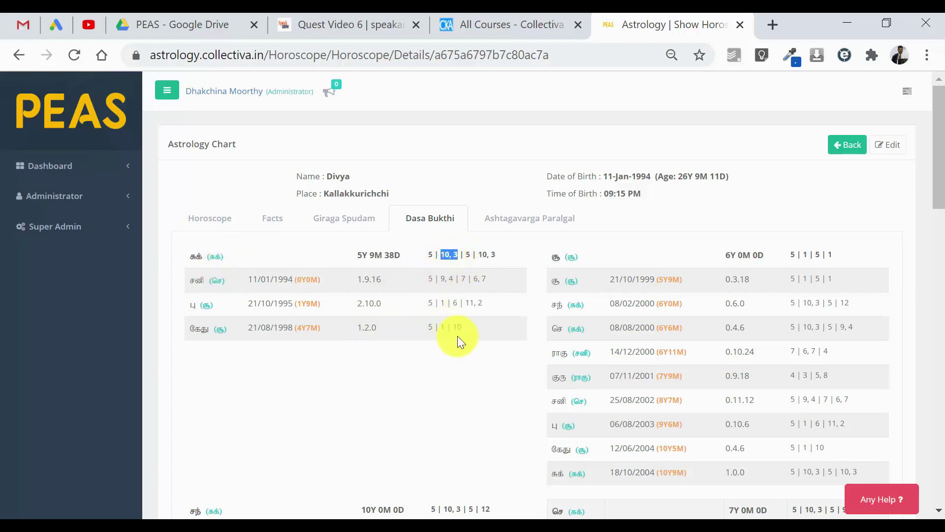
Compare the house numbers of the dasa planet சுக் with the number groups for its star lord
double_click(195, 256)
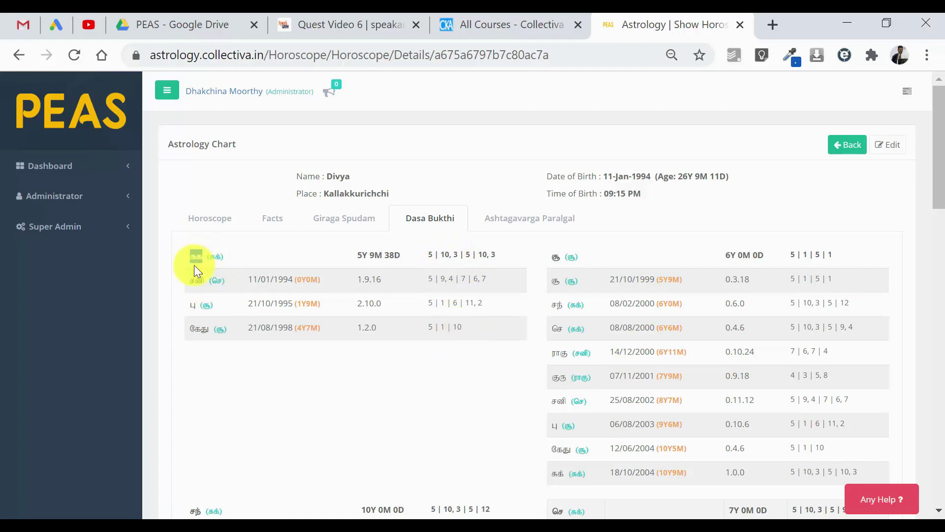
double_click(467, 255)
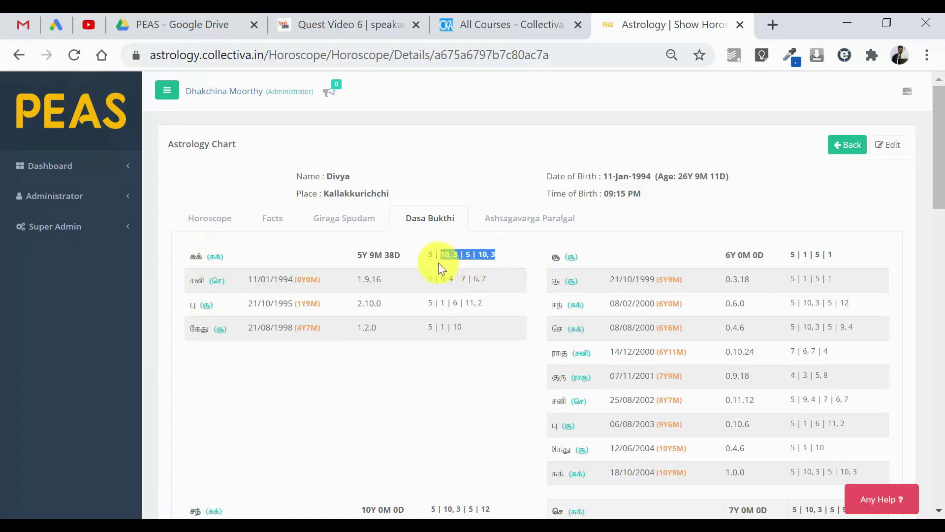
click(495, 335)
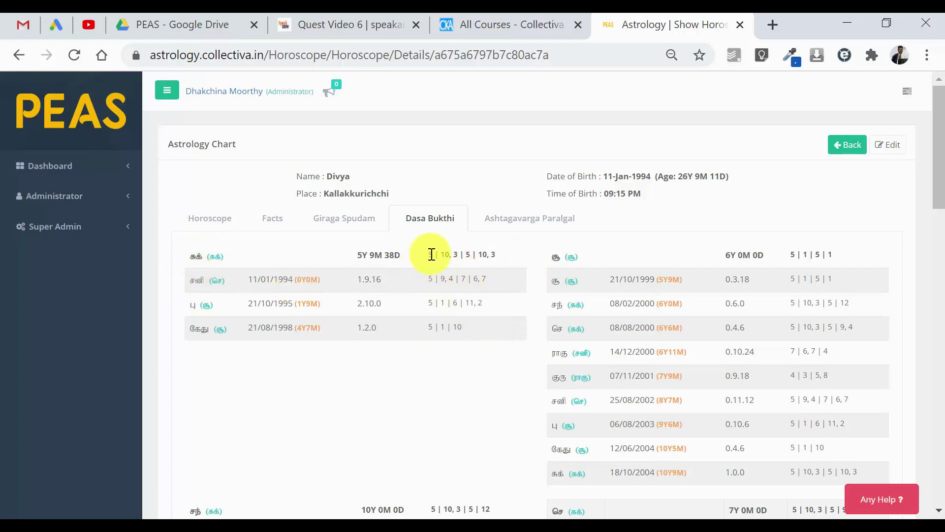
double_click(450, 254)
click(462, 257)
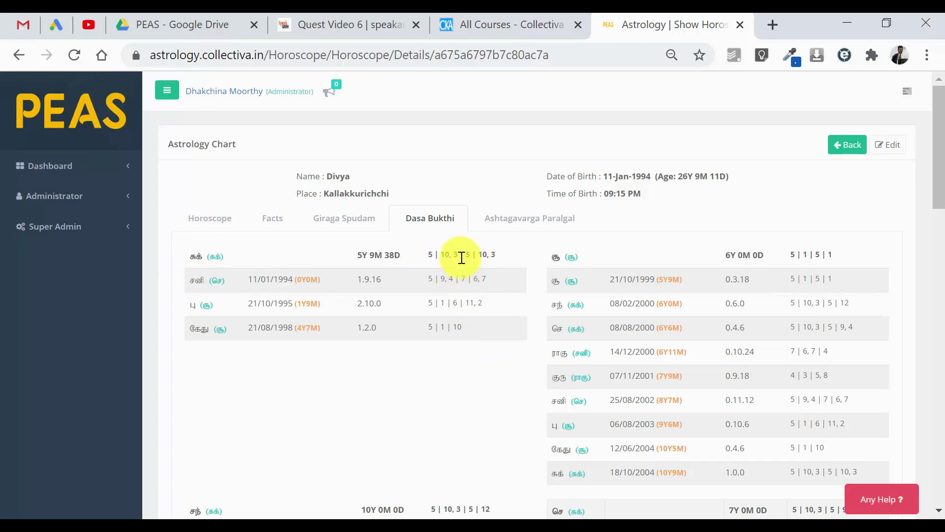
drag(461, 257, 424, 255)
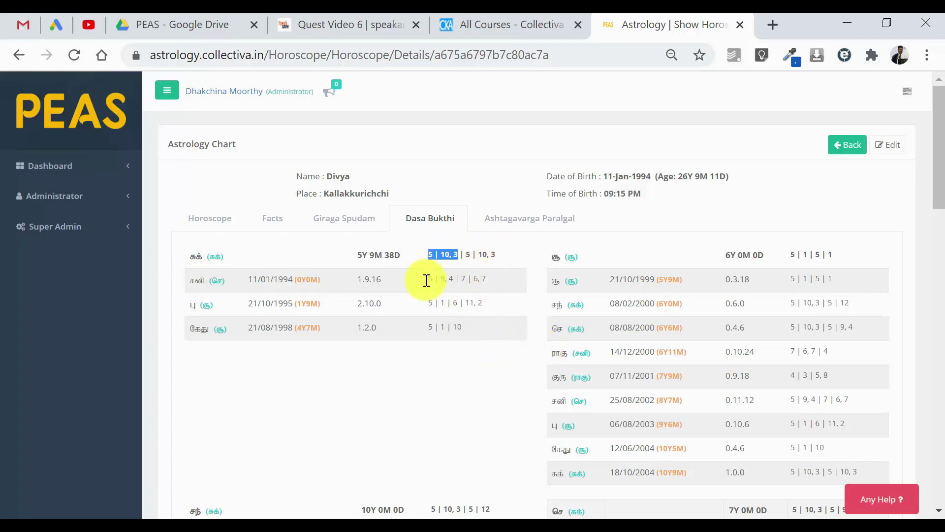
click(467, 348)
Examine the சனி bukthi's star lord செ, check the planets' houses in the ராசி chart, and return to the Dasa Bukthi view
double_click(197, 278)
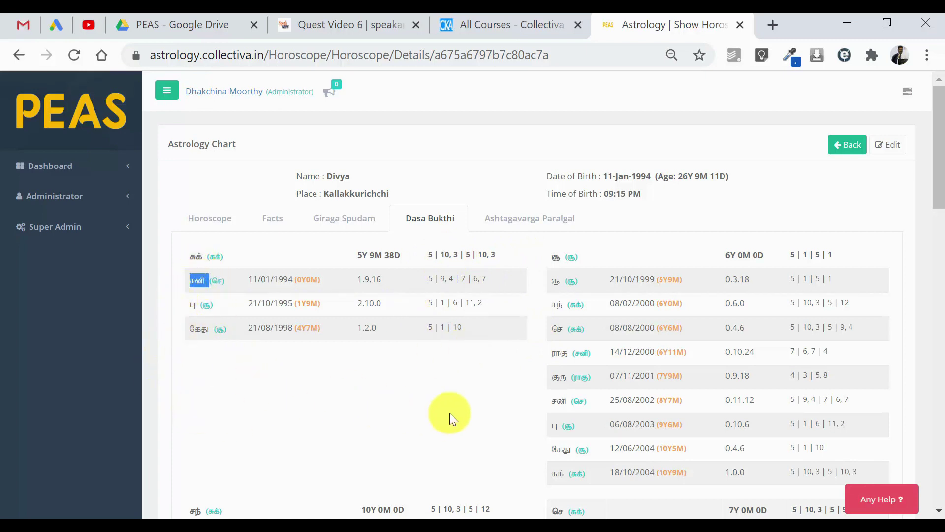
click(461, 377)
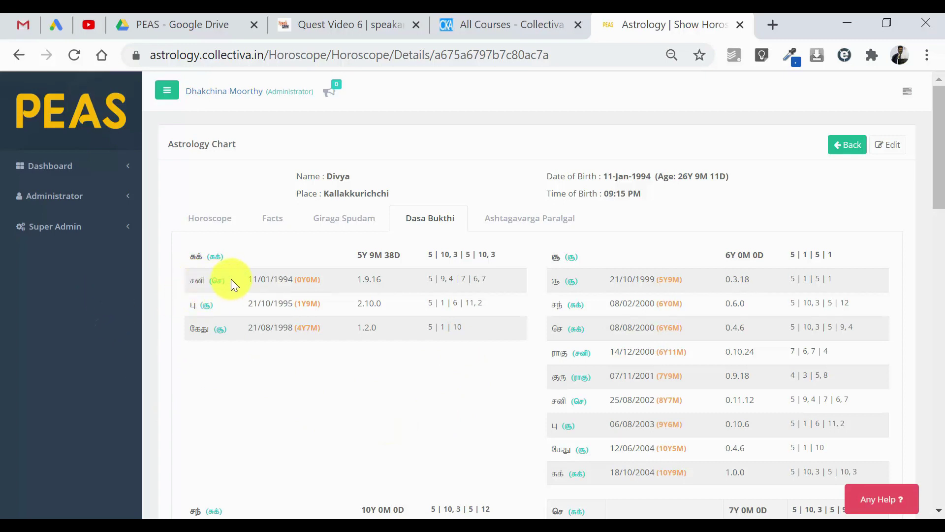
mouse_move(230, 279)
mouse_down()
mouse_move(209, 278)
mouse_move(237, 285)
mouse_up()
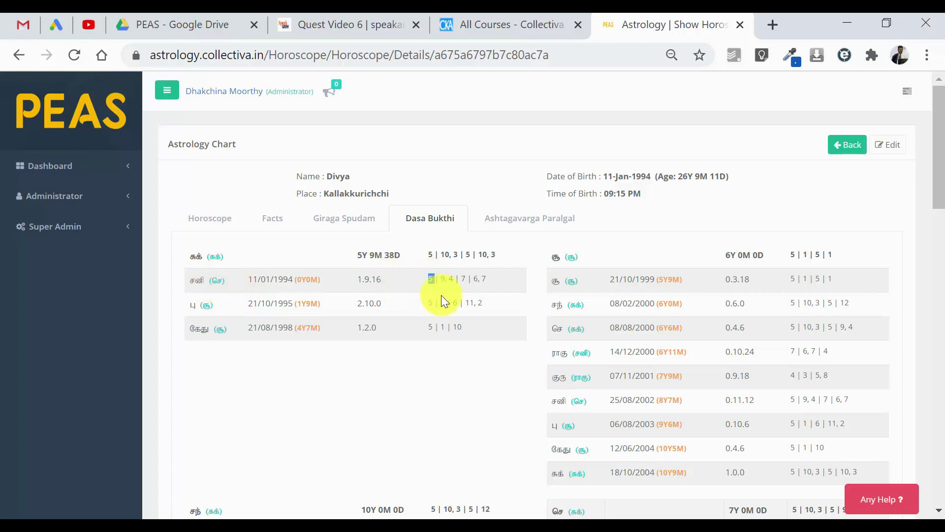
click(189, 222)
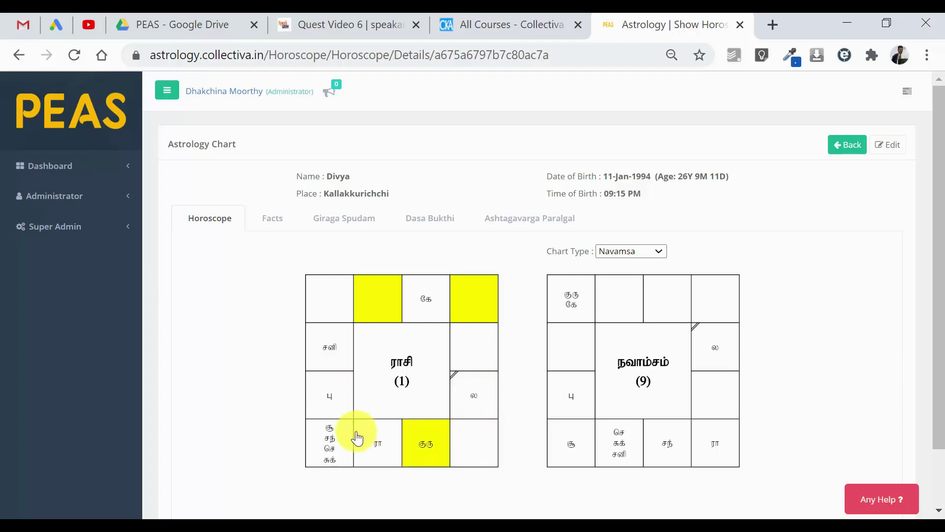
click(435, 223)
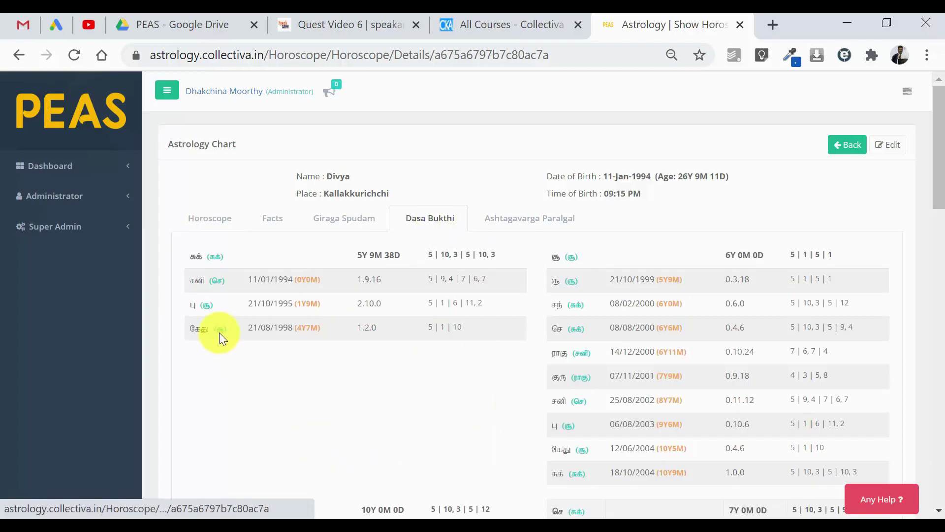
Examine each group of house numbers for the சனி bukthi in the சுக் dasa, for both planet and star lord
double_click(431, 279)
drag(457, 278, 441, 283)
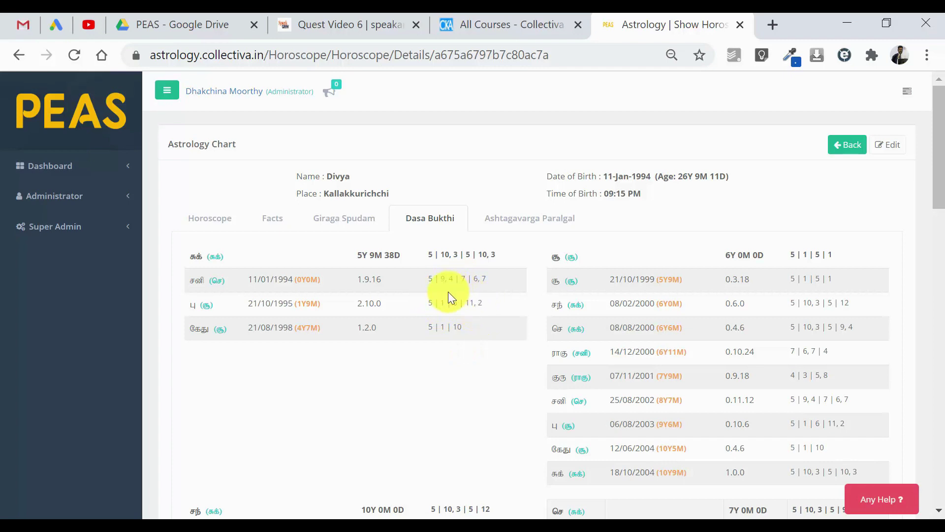
double_click(476, 279)
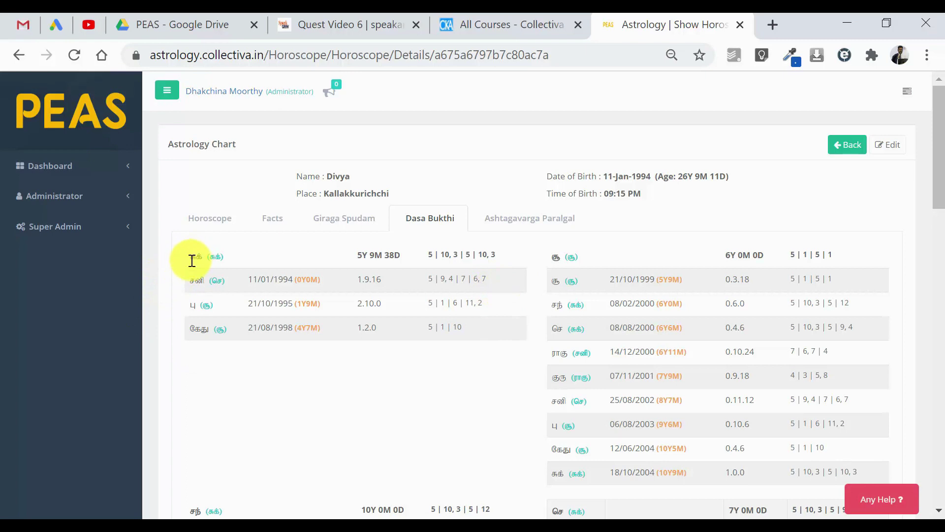
drag(194, 282, 507, 280)
click(507, 280)
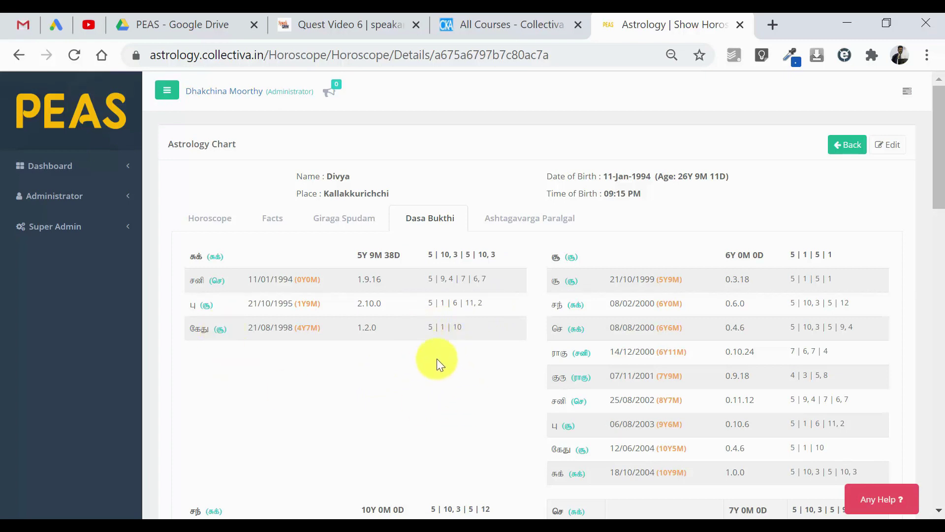
Examine the house numbers of the கேது bukthi in the சுக் dasa alongside the bukthis above it
double_click(443, 327)
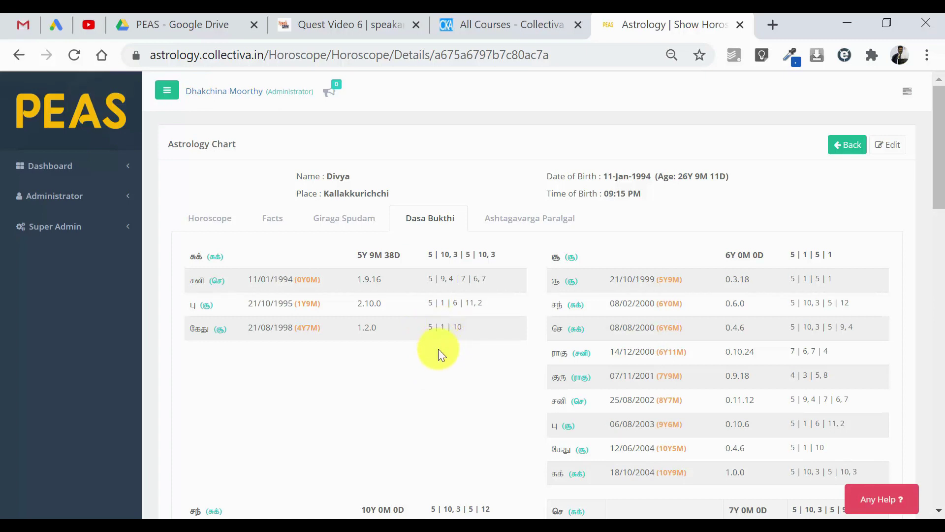
double_click(198, 324)
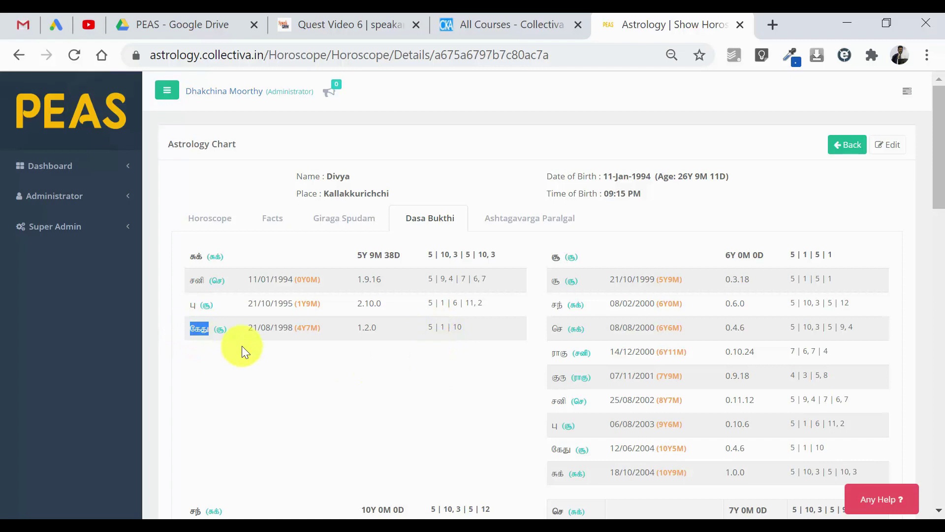
double_click(465, 326)
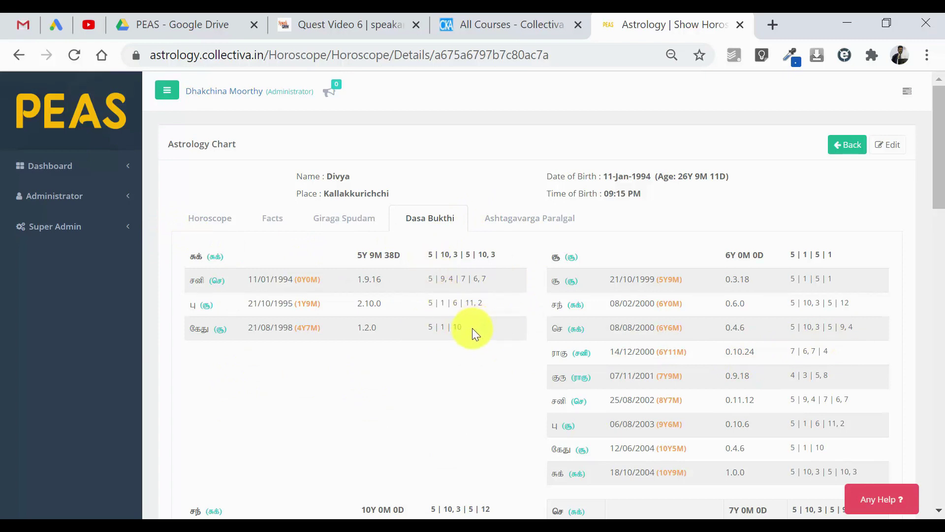
drag(471, 328, 430, 277)
click(435, 310)
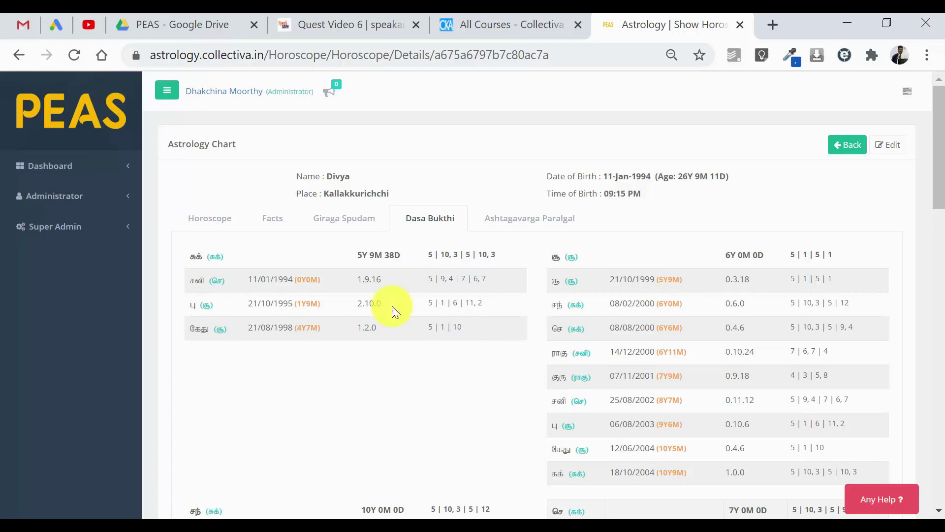
Return to the Horoscope view and open and close the details of ரா and சுக் in the ராசி chart
click(212, 219)
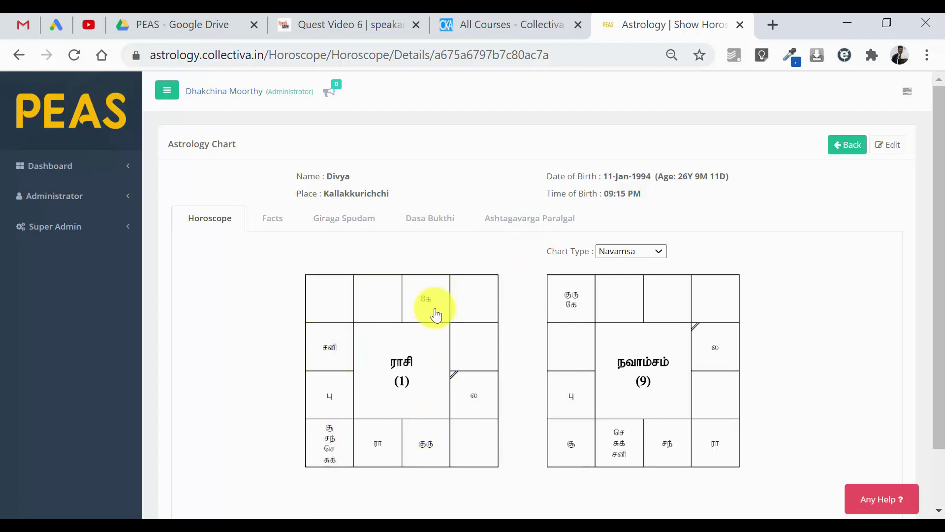
click(377, 446)
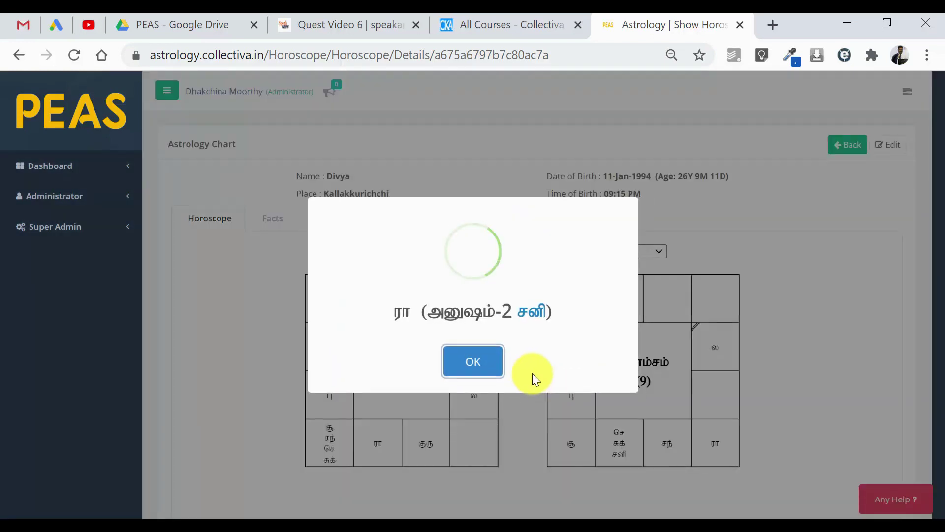
click(474, 363)
click(343, 457)
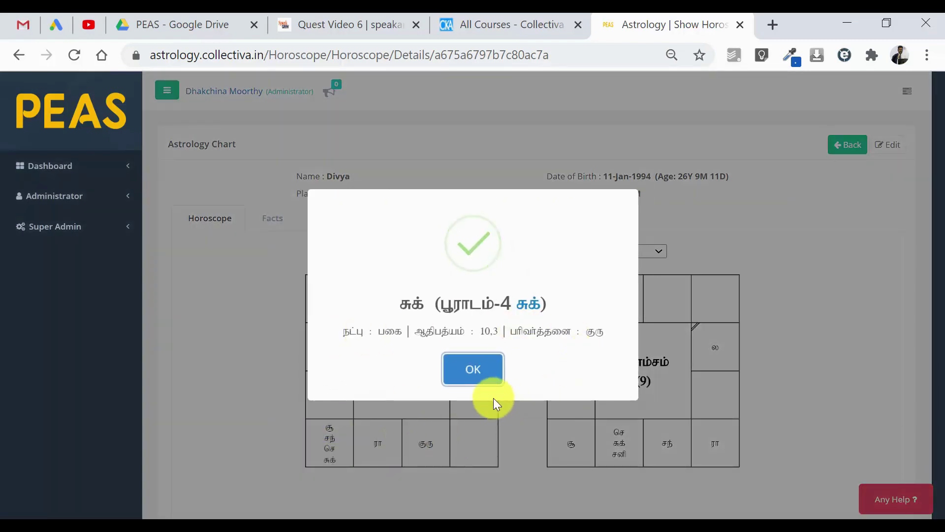
click(470, 375)
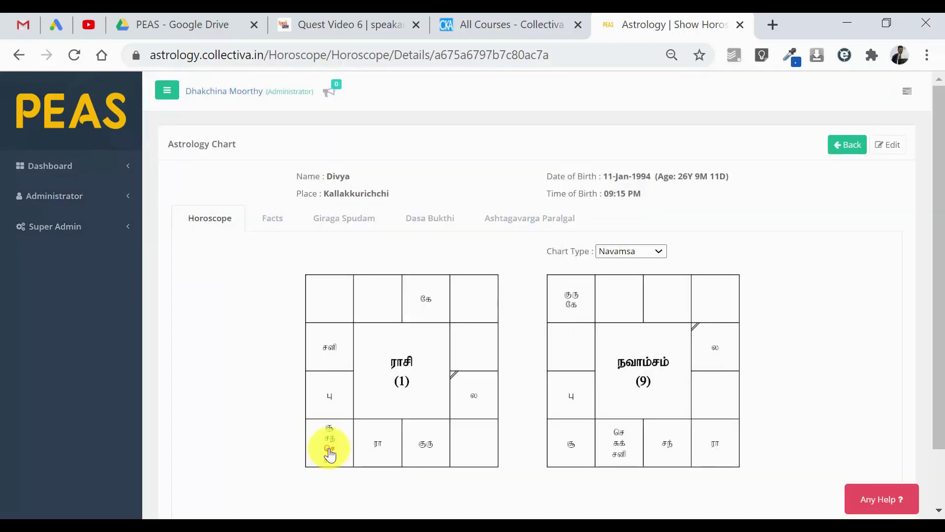
View the details of செ and பு in the ராசி chart, closing each planet's details
click(327, 446)
click(478, 370)
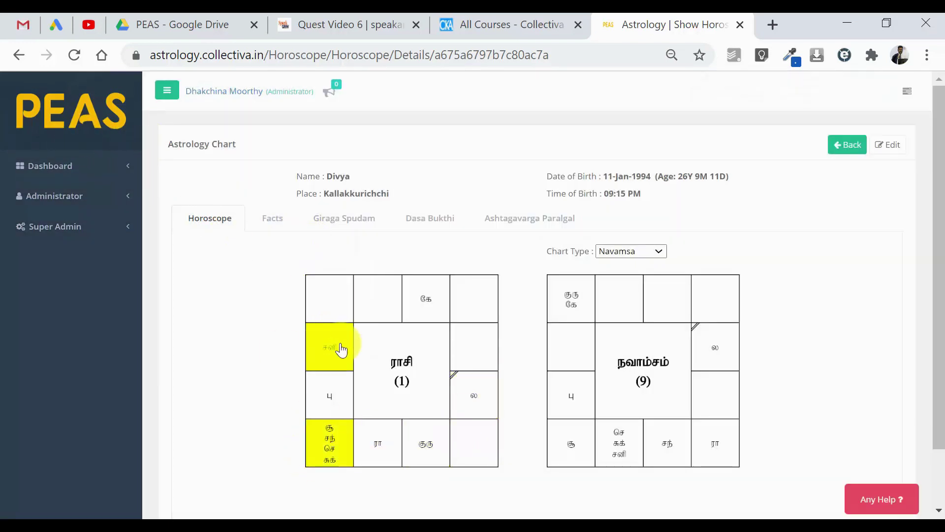
click(329, 397)
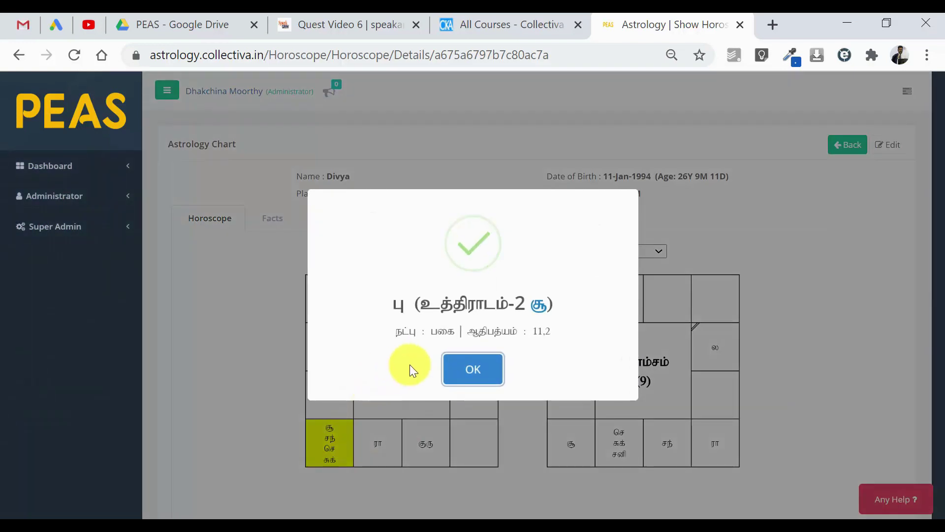
click(484, 370)
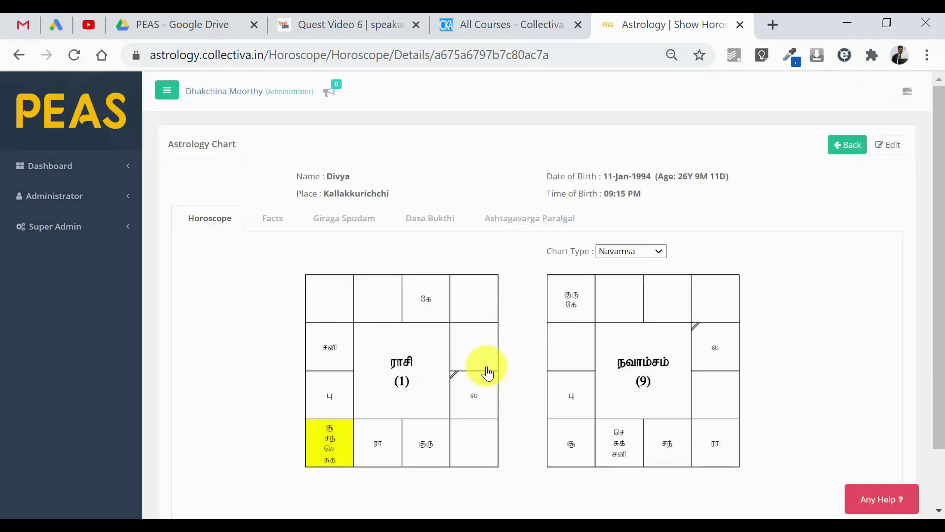
Return to the Dasa Bukthi view and highlight the full house numbers of the சனி bukthi in the சுக் dasa
click(418, 221)
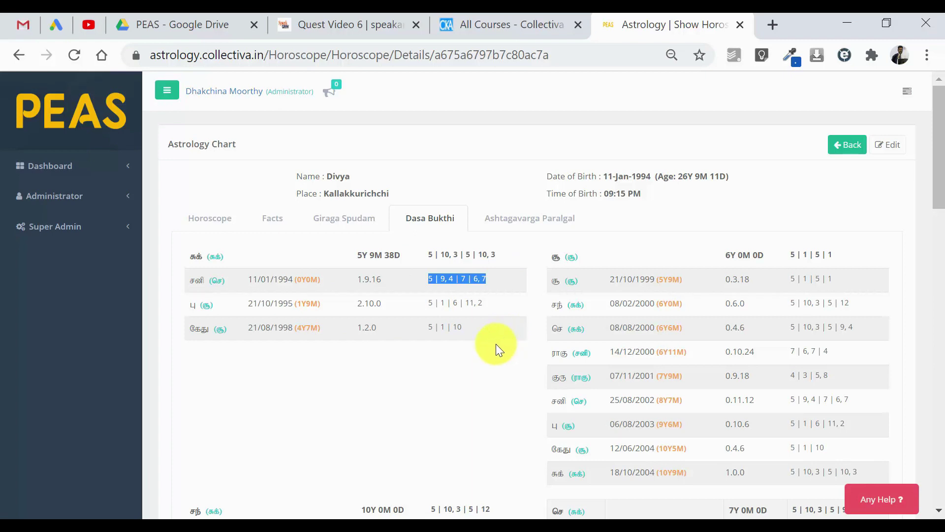
click(495, 387)
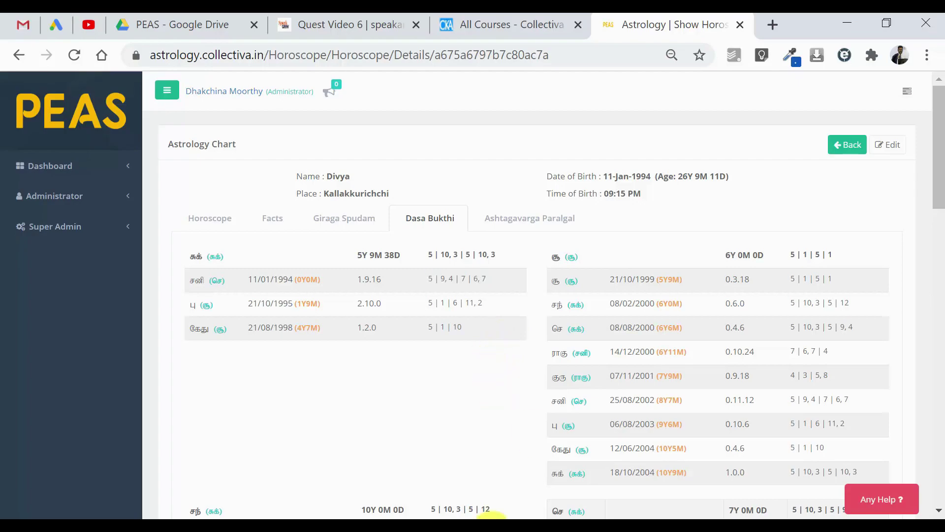
mouse_move(505, 515)
click(638, 459)
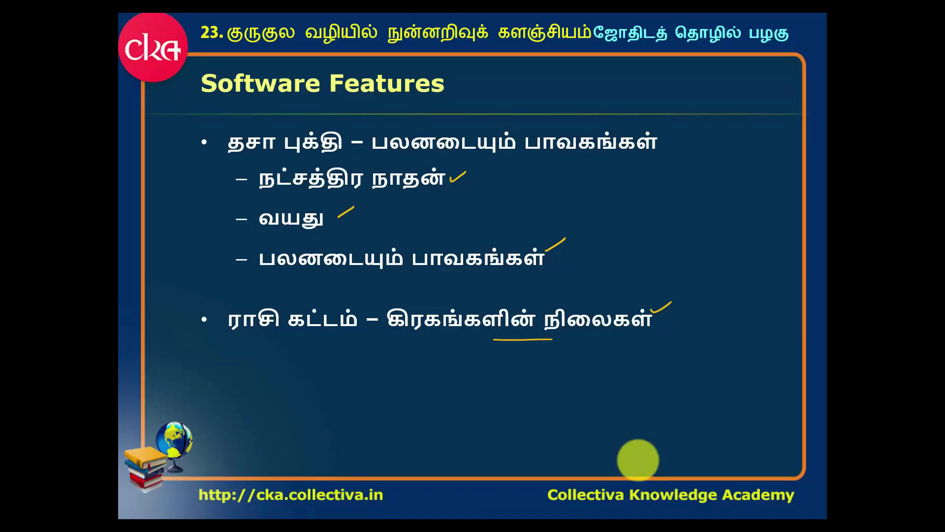
key(e)
drag(458, 172, 469, 165)
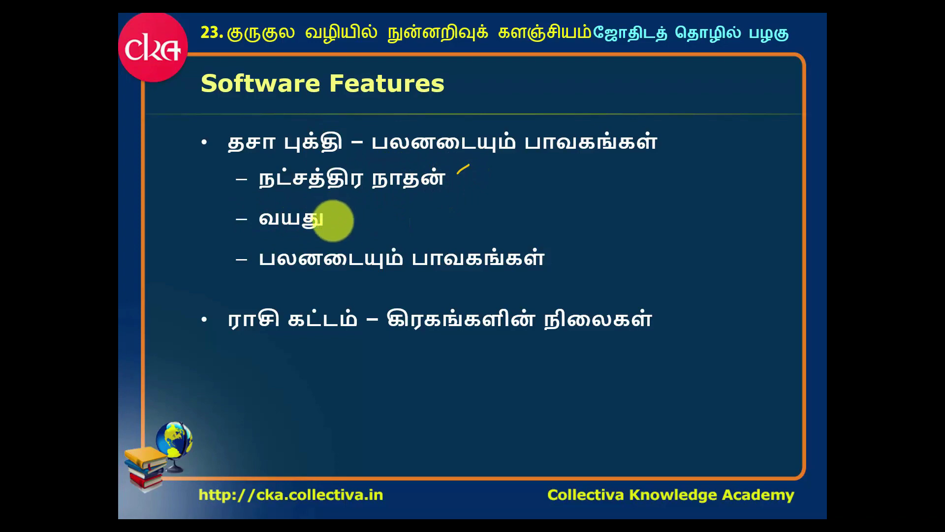
Switch to the PEAS Dasa Bukthi page and highlight the ராகு bukthi and its starting age in the சூ dasa
click(306, 523)
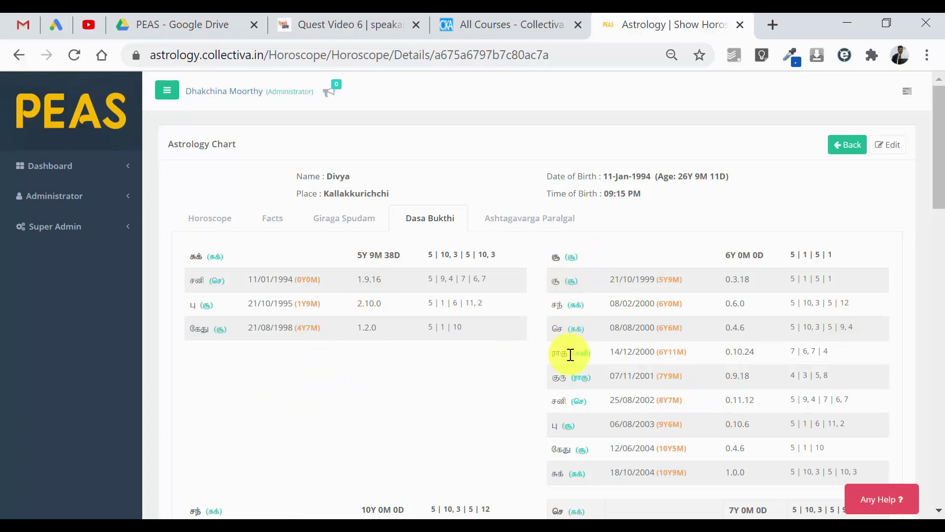
drag(570, 354, 553, 353)
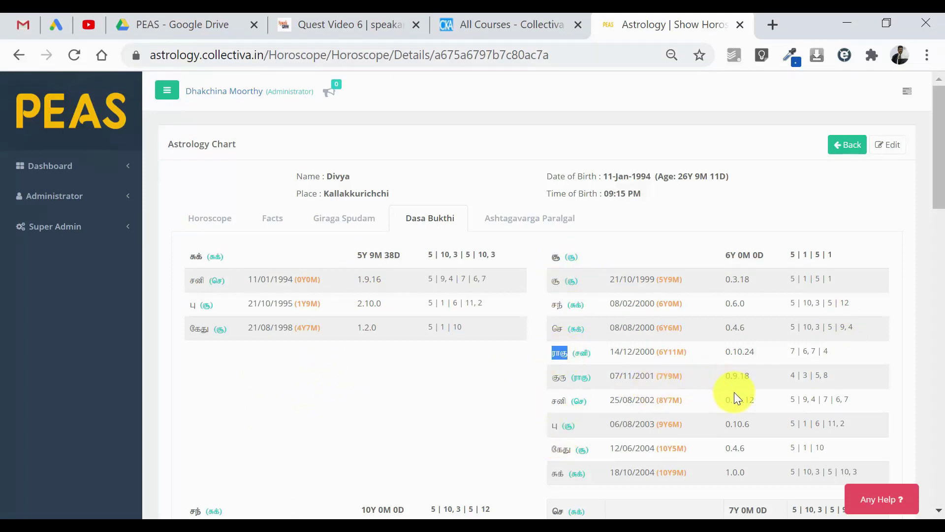
click(681, 351)
double_click(667, 354)
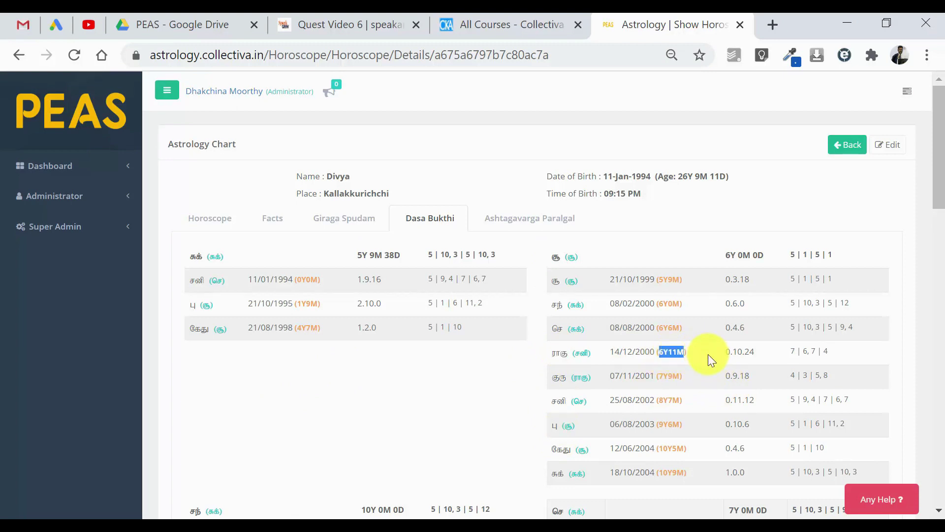
click(707, 354)
double_click(662, 355)
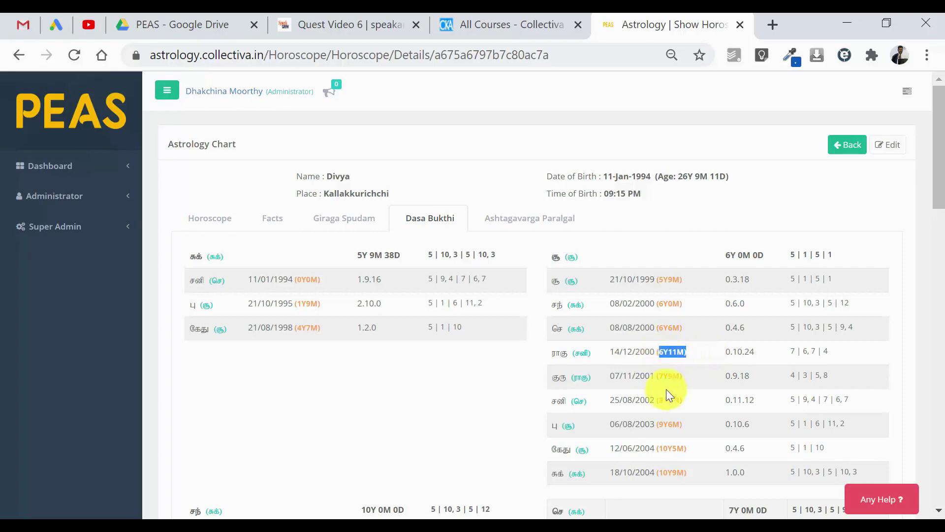
Highlight the starting ages of the சனி and கேது bukthis in the சூ dasa and the first bukthi in the சந் dasa
drag(657, 375, 683, 399)
scroll(702, 369, down, 3)
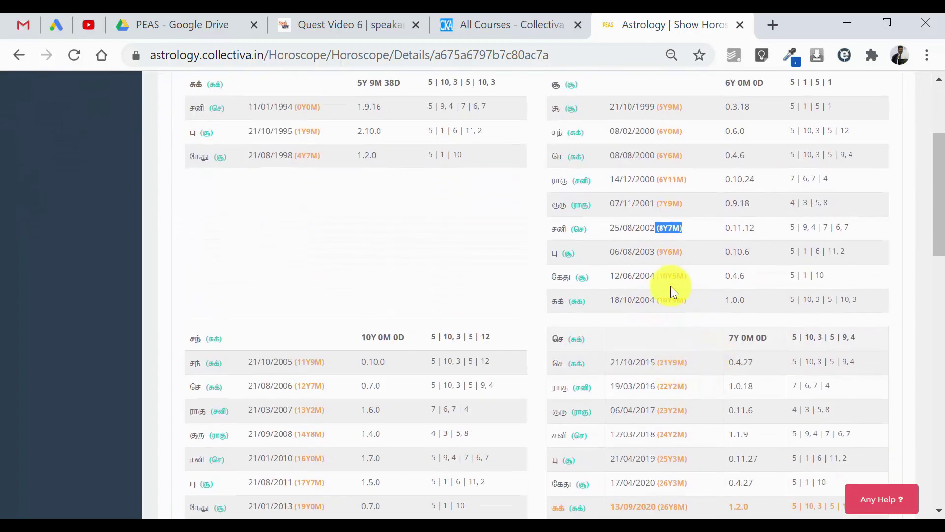
drag(660, 279, 689, 280)
click(842, 271)
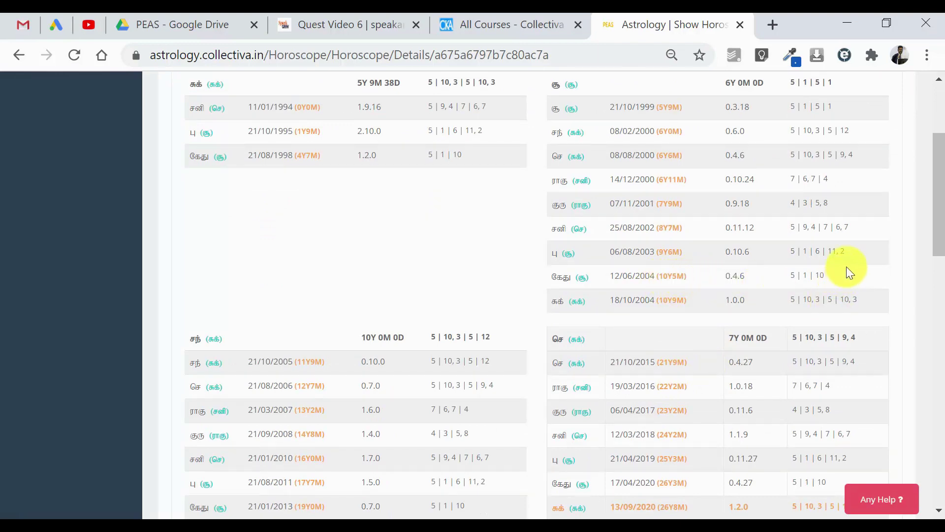
drag(325, 363, 297, 362)
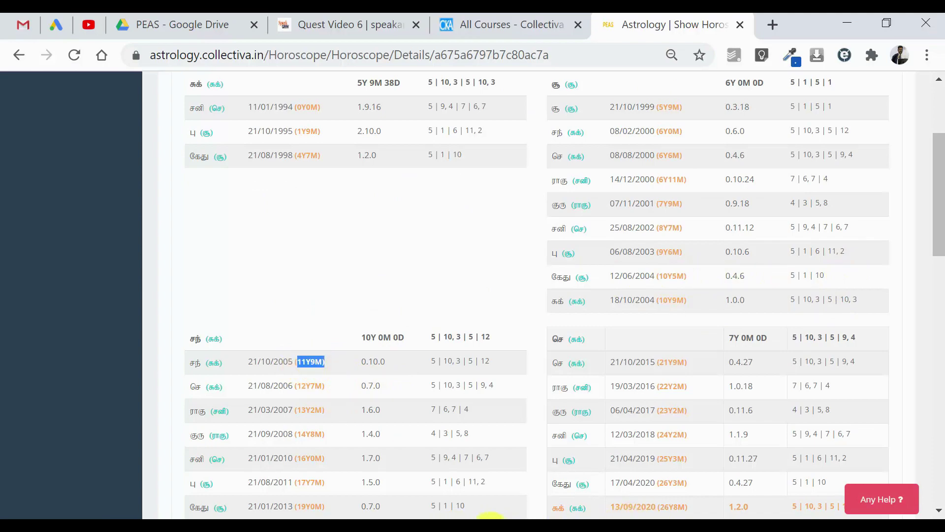
click(667, 459)
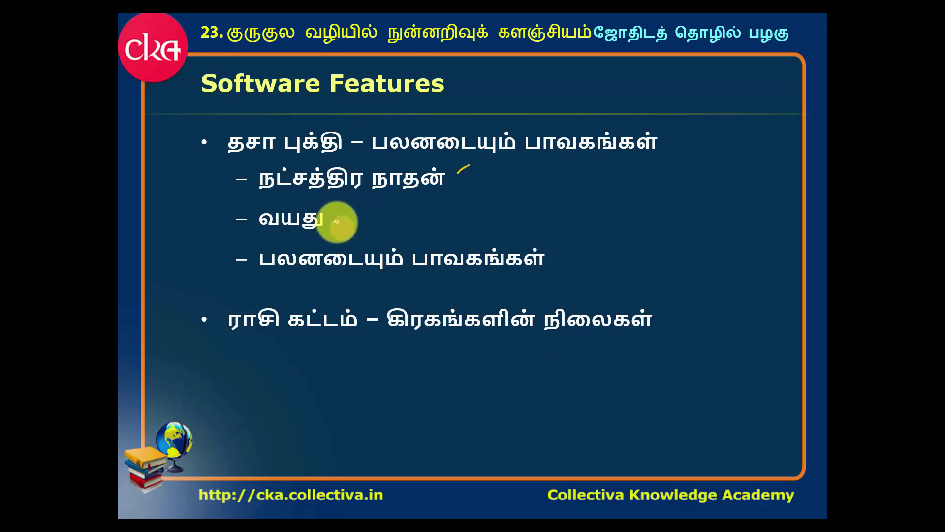
drag(336, 223, 349, 215)
drag(552, 259, 566, 250)
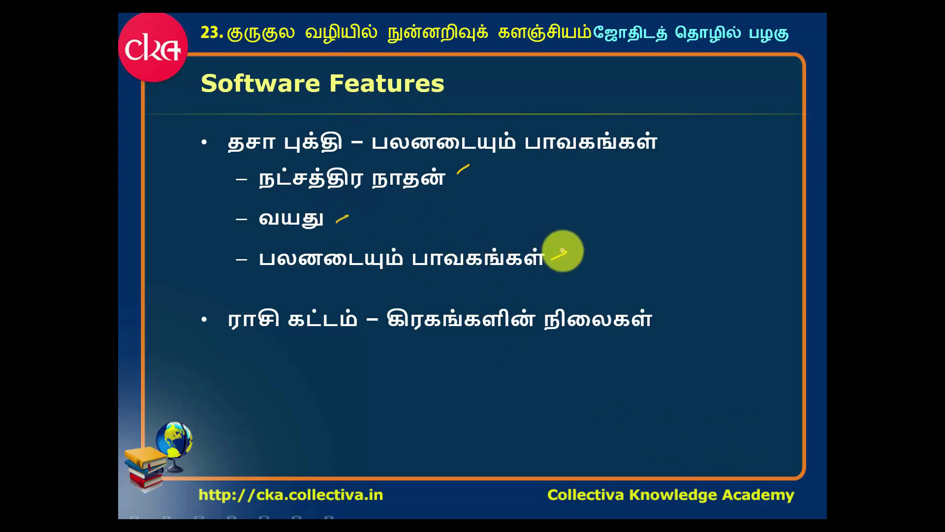
drag(658, 323, 668, 312)
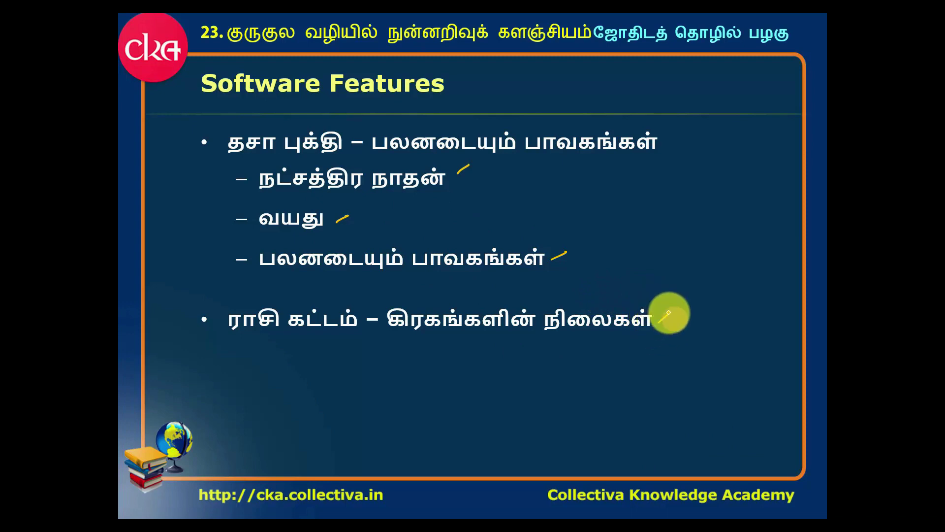